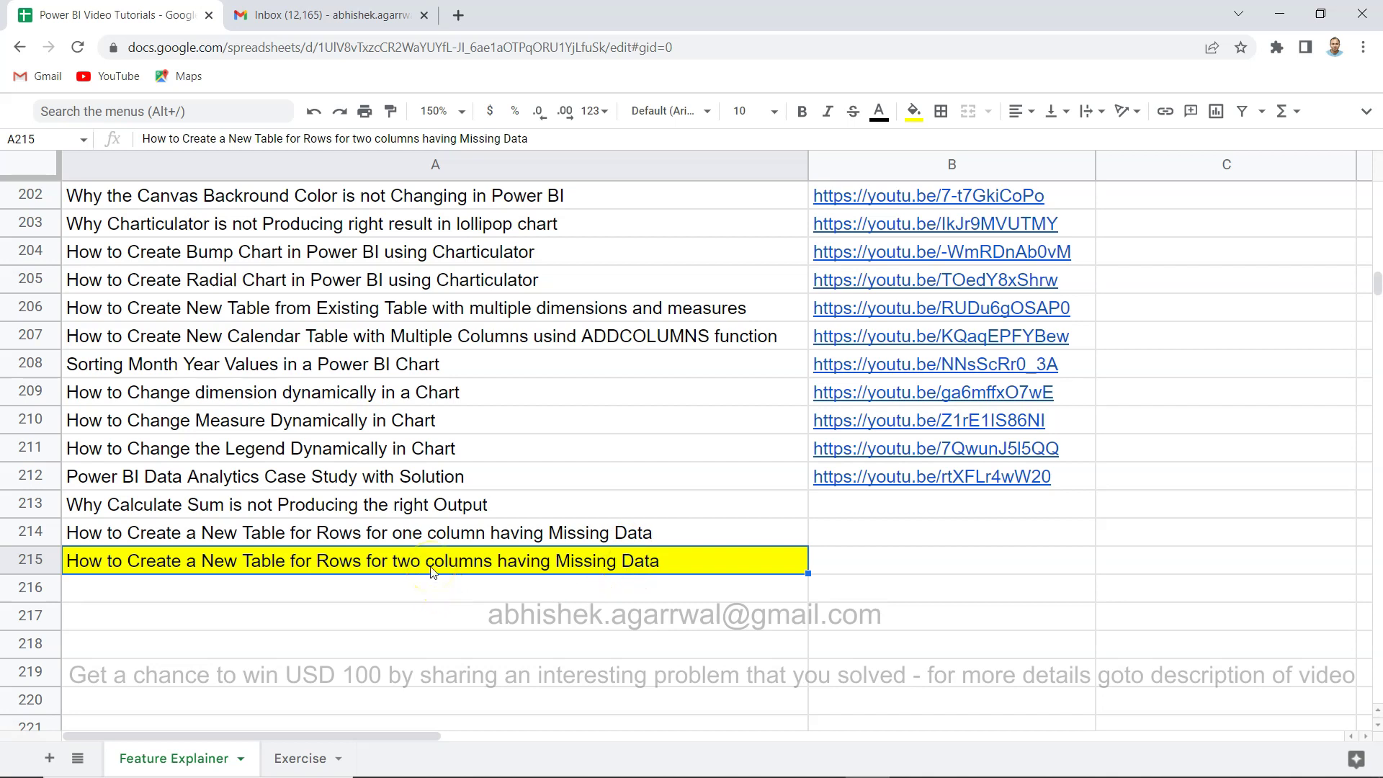
# Point out the one-column and two-column missing data tutorials in the Google Sheets list
pyautogui.click(454, 532)
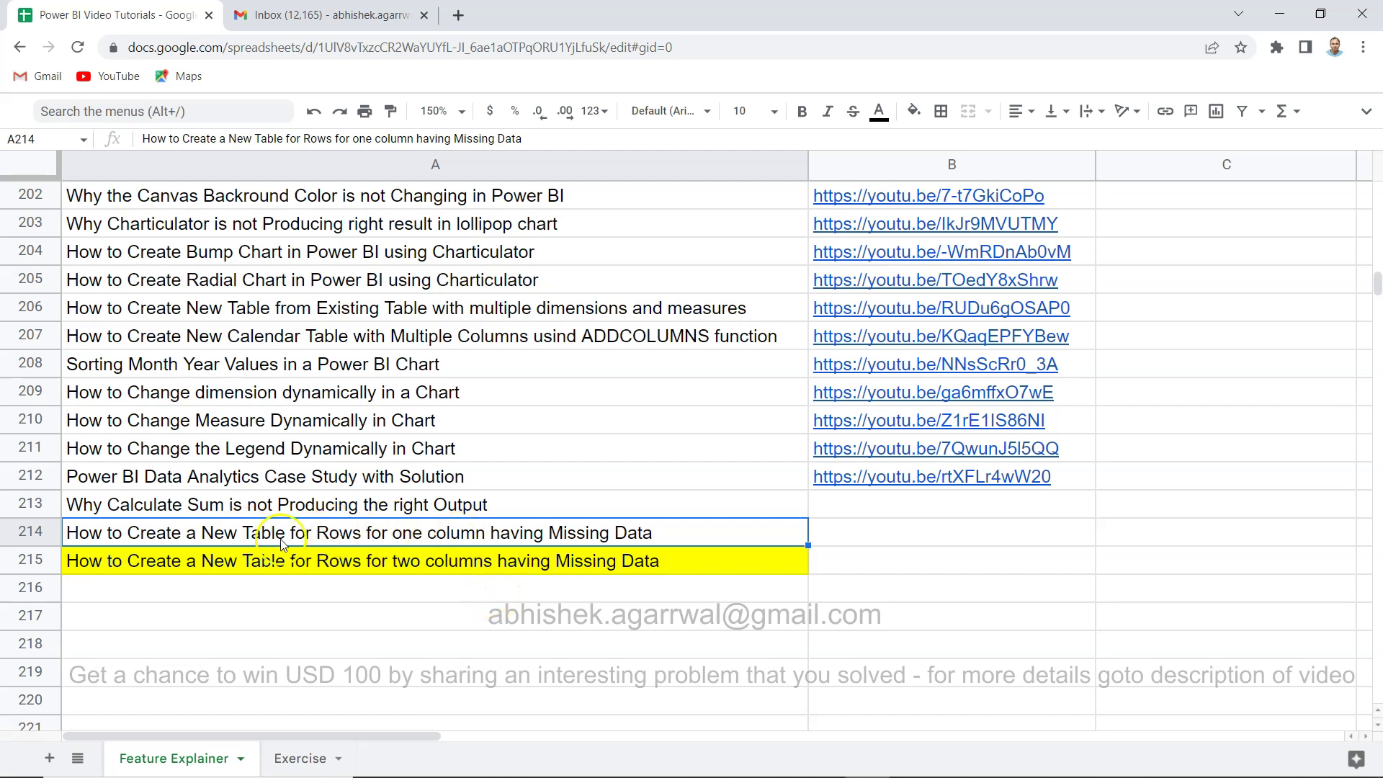
pyautogui.click(394, 573)
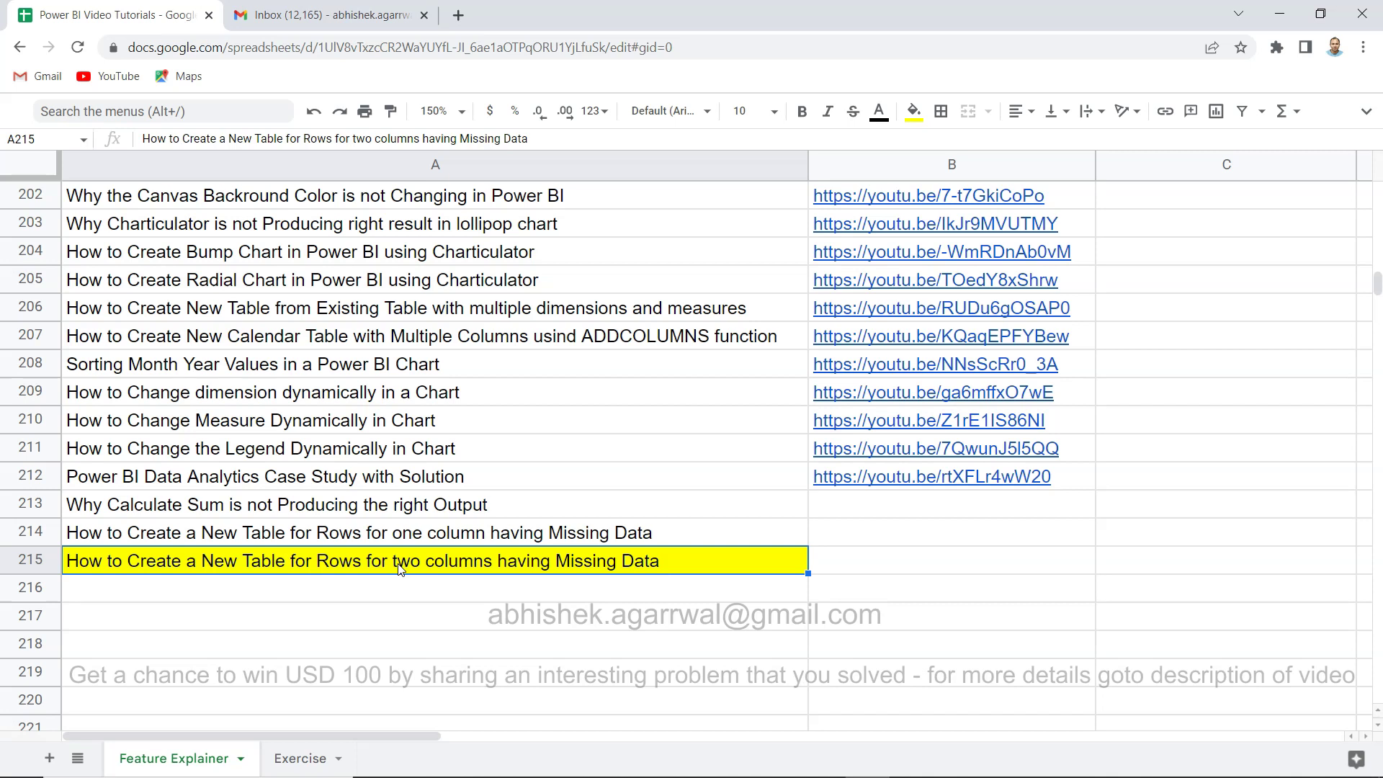
pyautogui.click(421, 574)
pyautogui.click(428, 573)
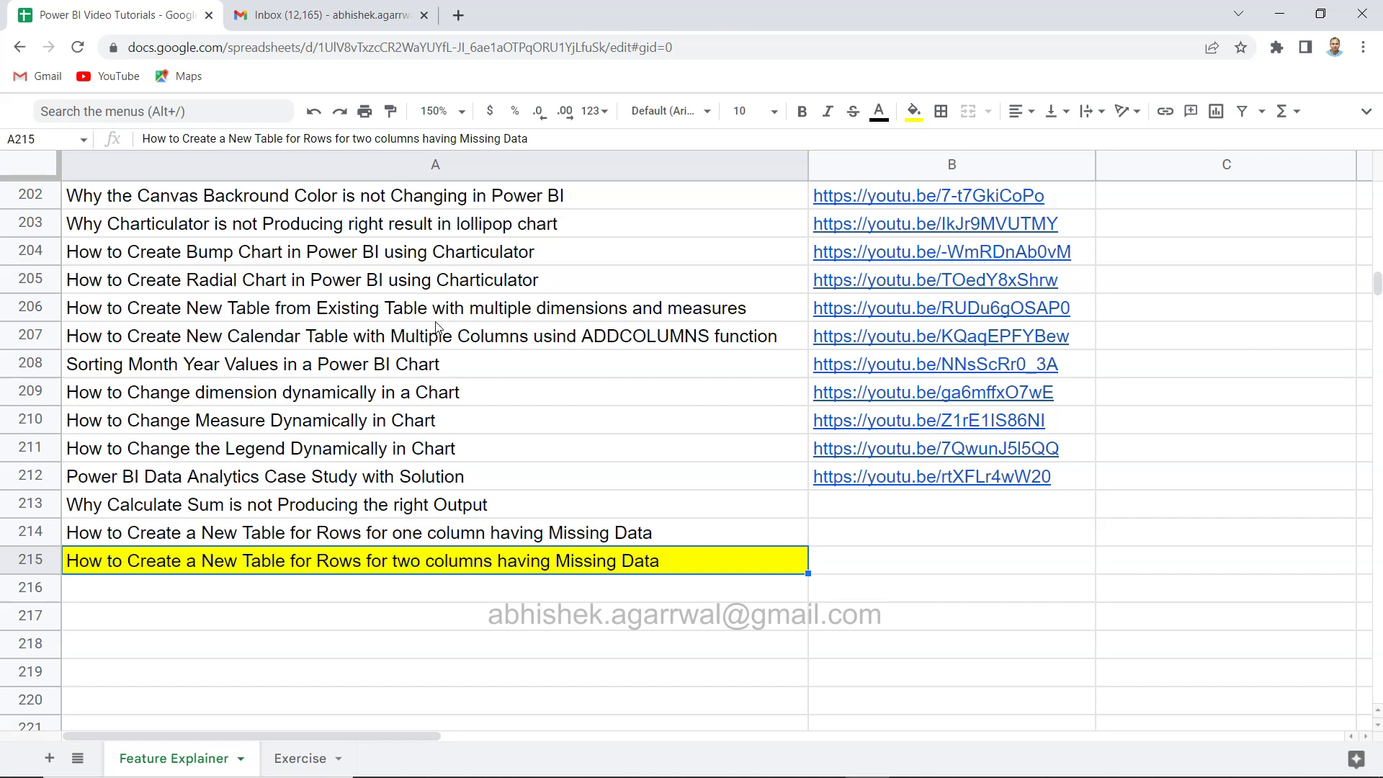
# Bring up and dismiss the sheet search, then switch to the Excel sales workbook
pyautogui.hotkey('ctrl', 'f')
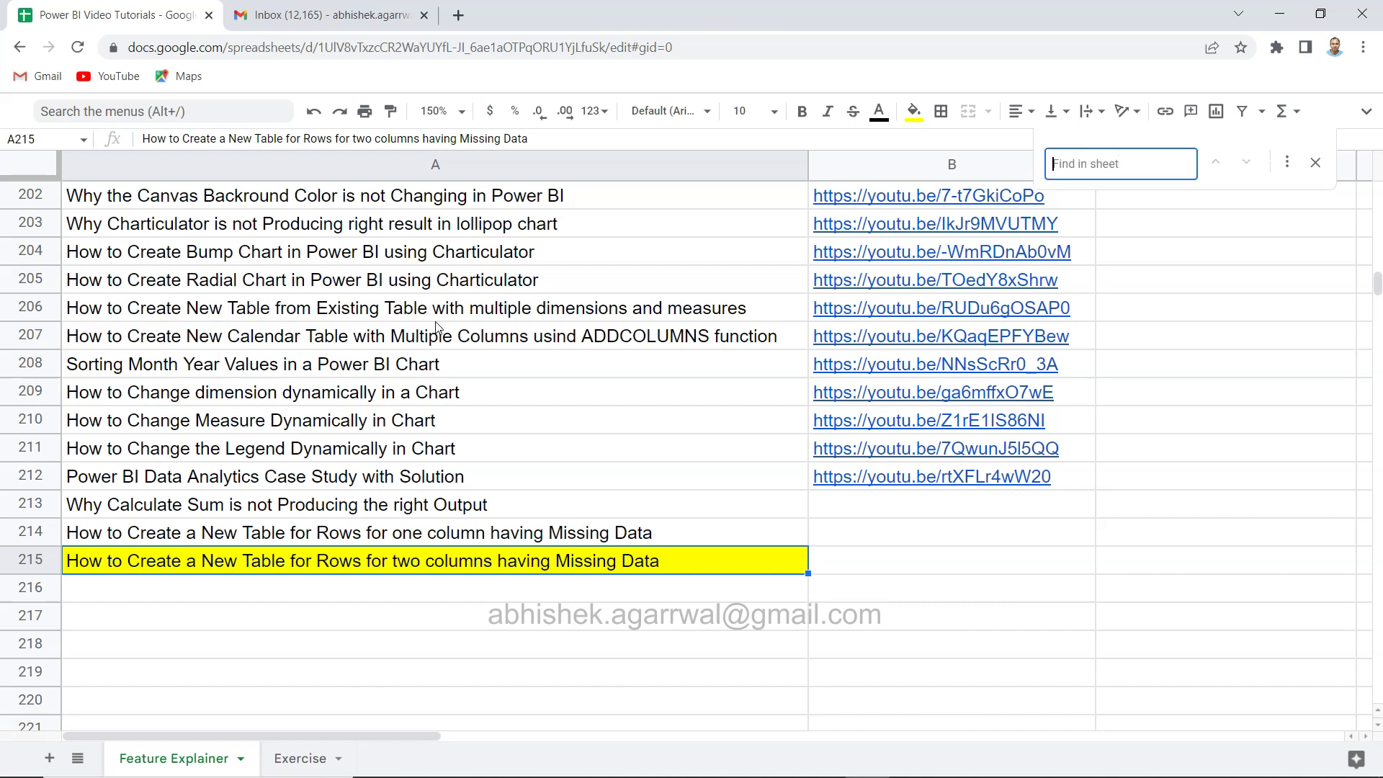
pyautogui.press('Escape')
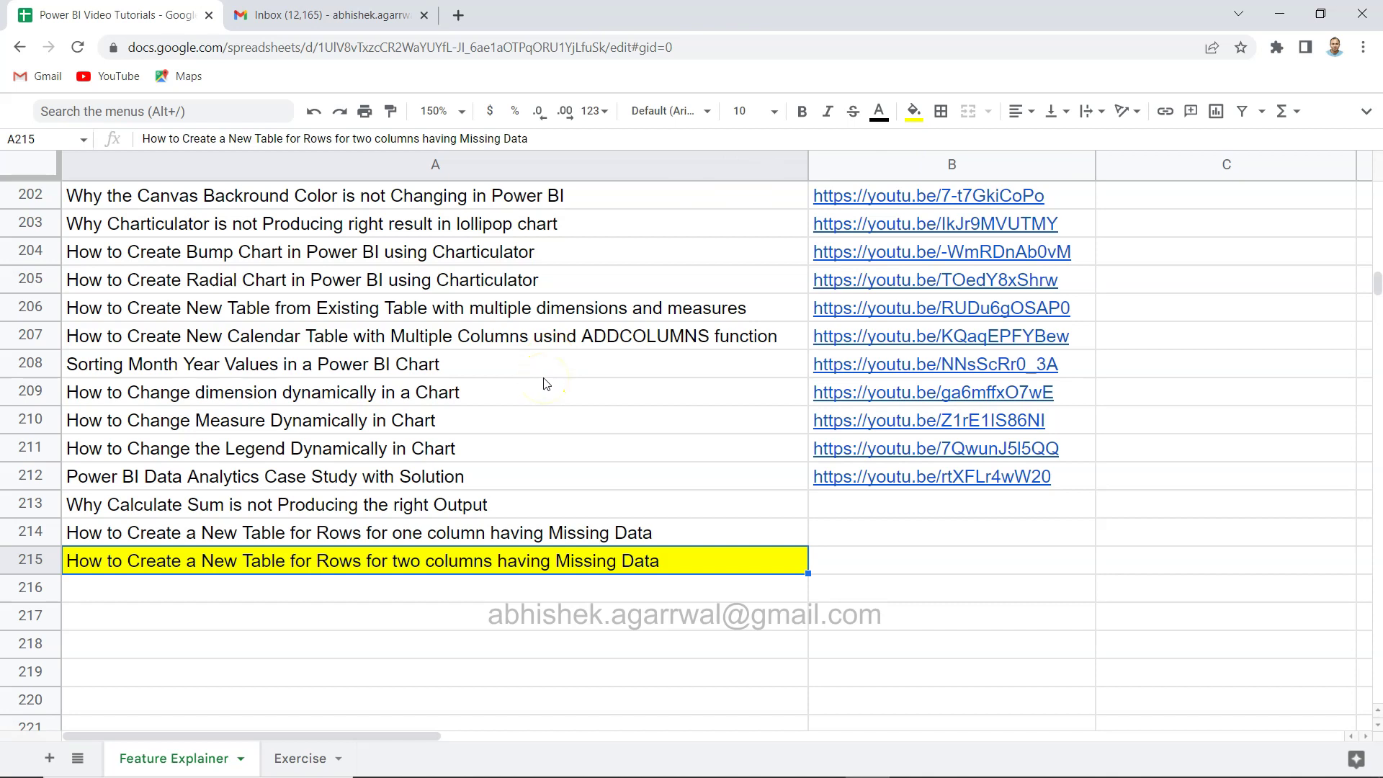
pyautogui.hotkey('alt', 'Tab')
pyautogui.hotkey('alt', 'Tab')
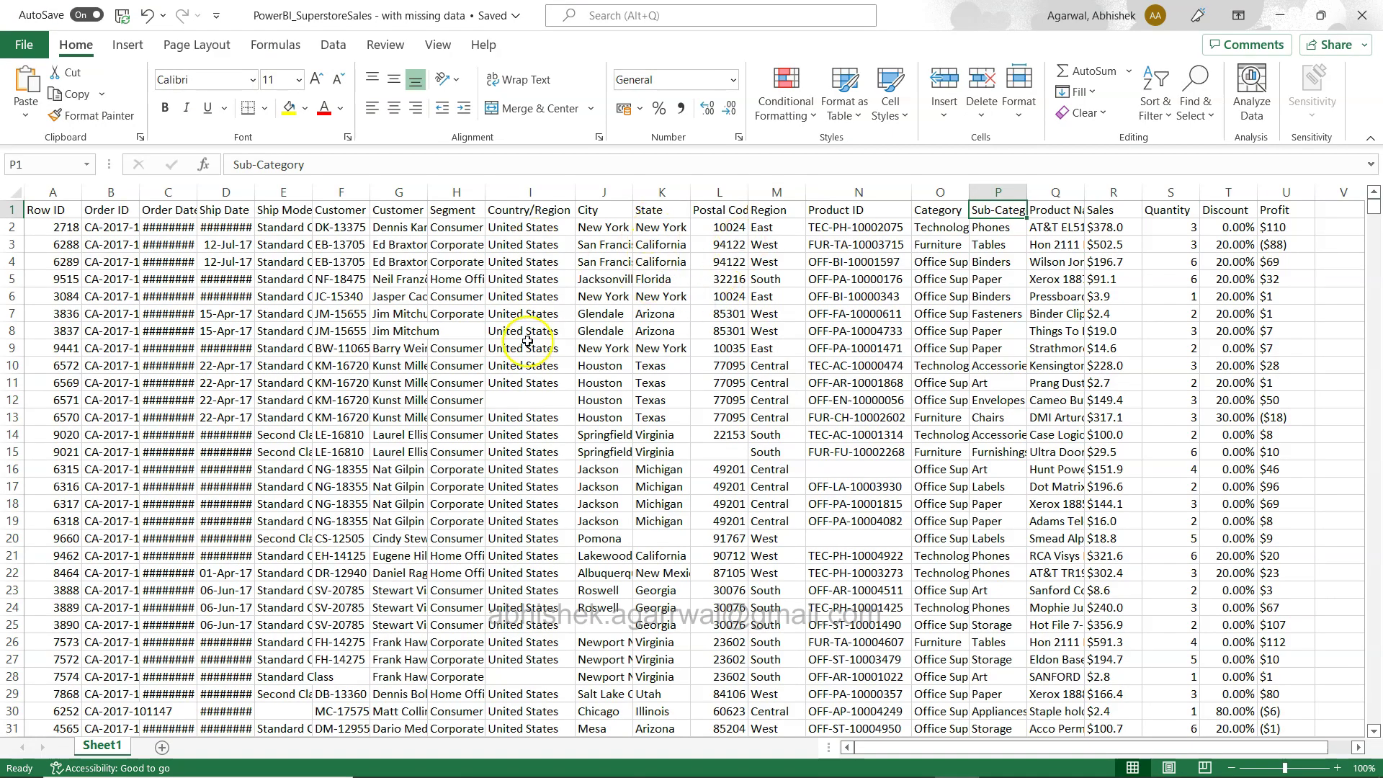
# Point out the blank cells: Country/Region I12, Product ID N20 and Postal Code L15
pyautogui.click(527, 399)
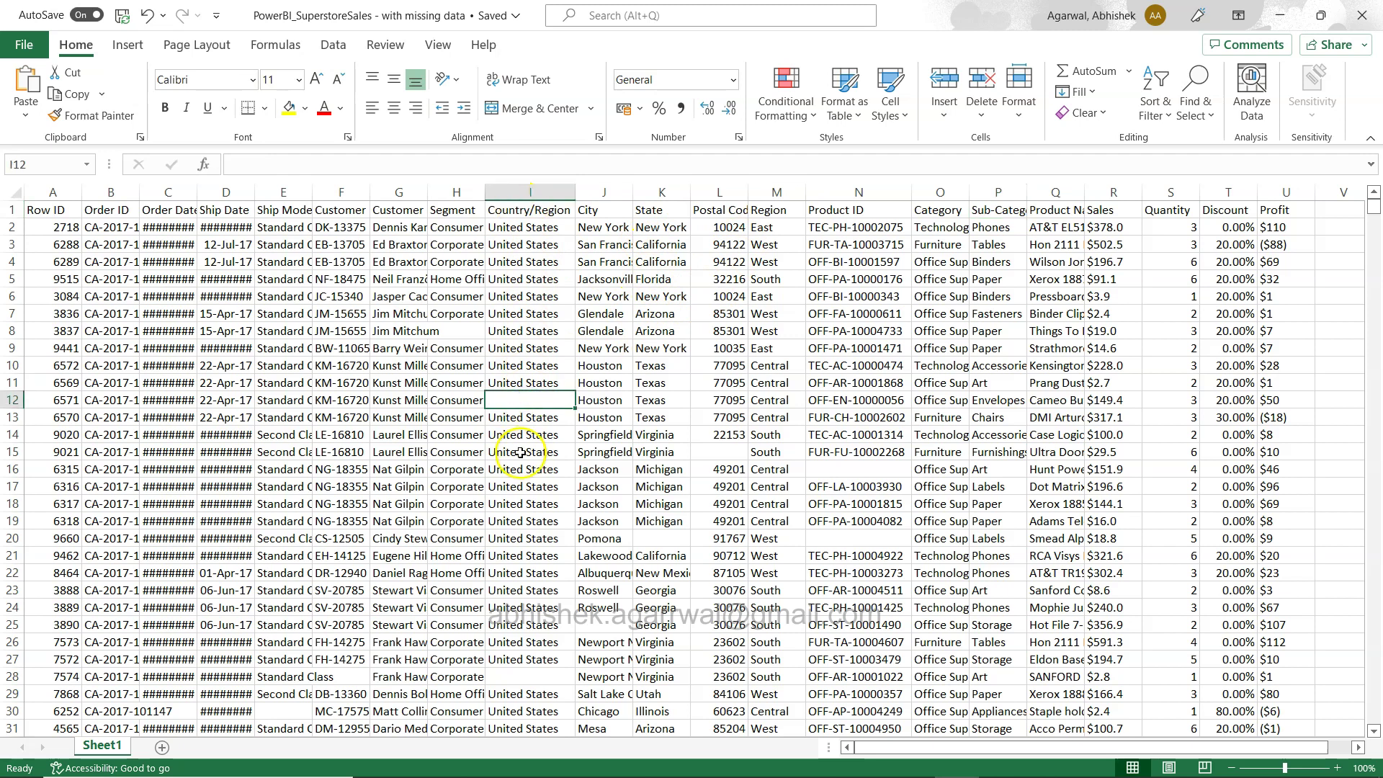
pyautogui.click(542, 693)
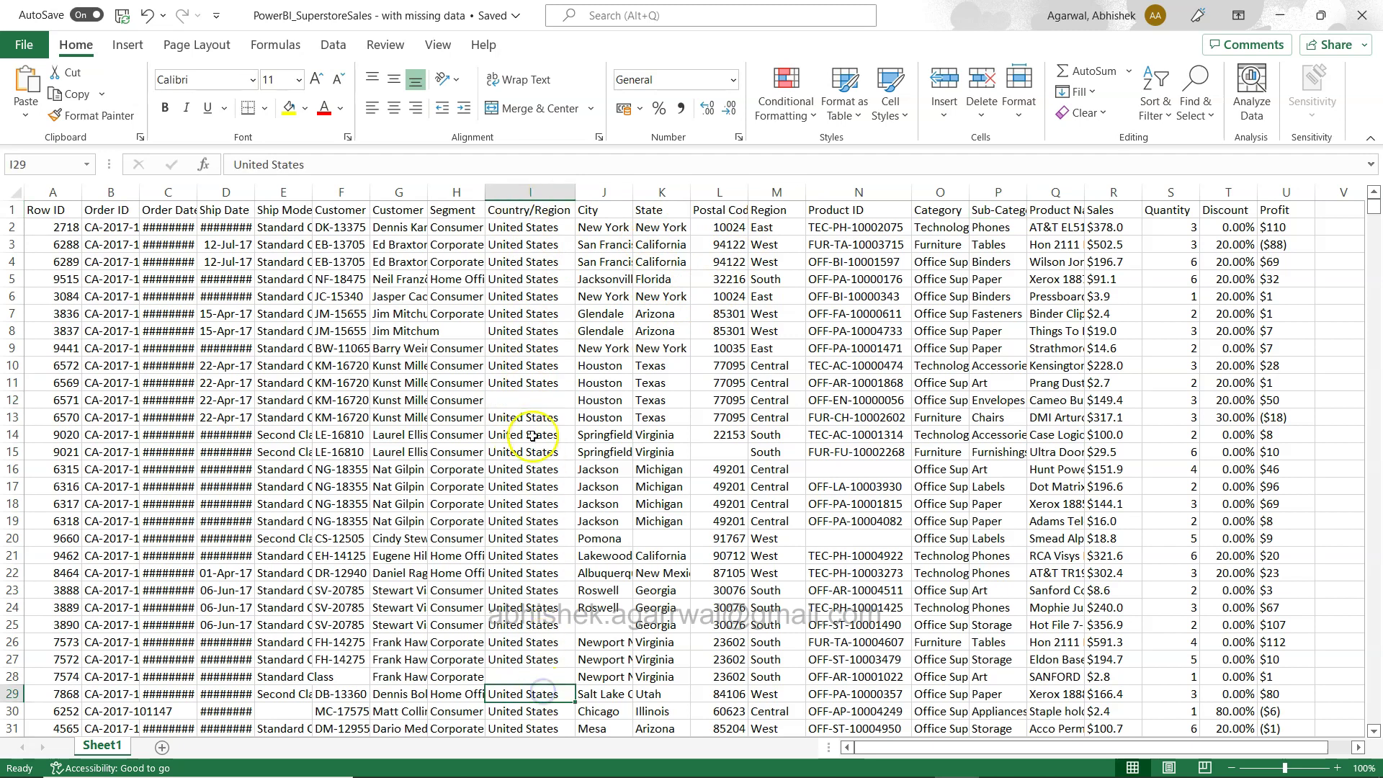
pyautogui.click(533, 405)
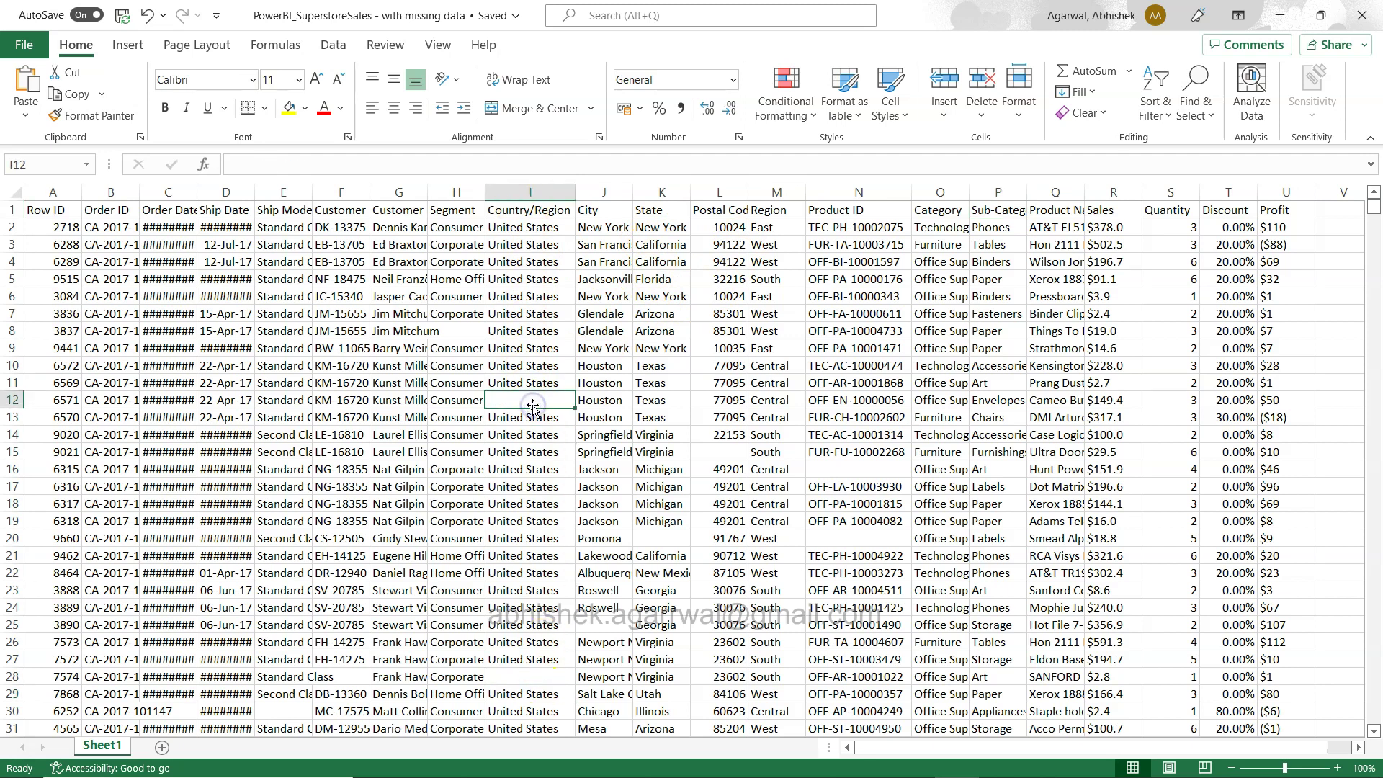
pyautogui.click(832, 469)
pyautogui.click(850, 538)
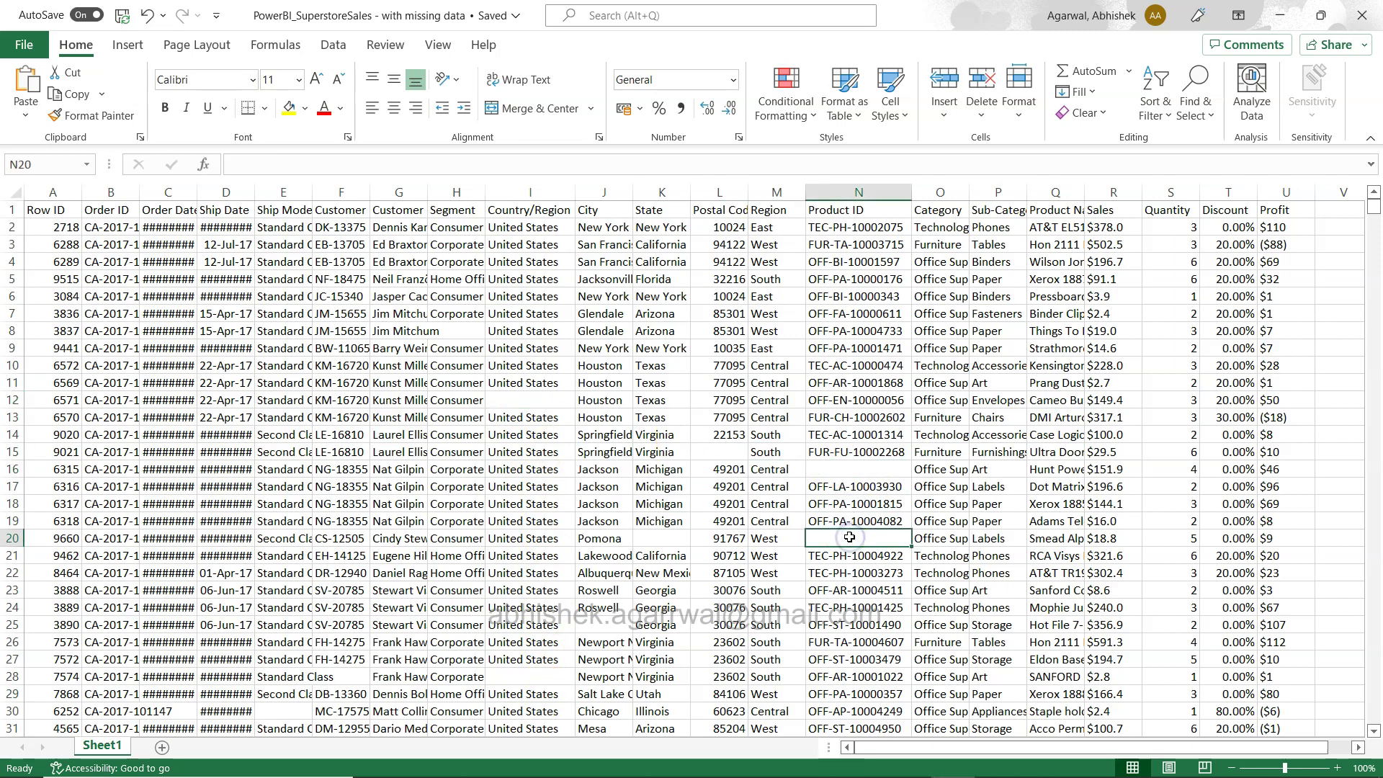
pyautogui.click(726, 453)
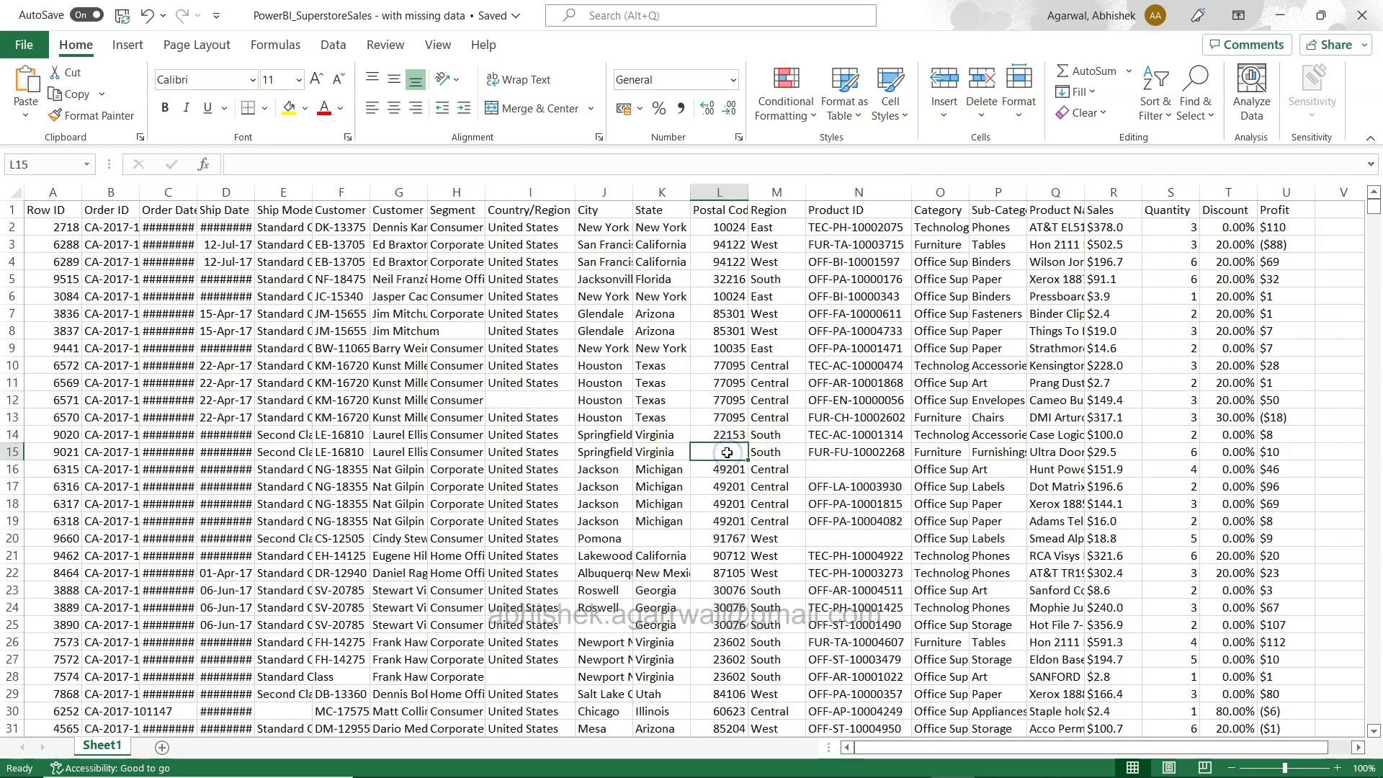
# Select the Country/Region and Product ID columns together, then clear that selection
pyautogui.click(532, 189)
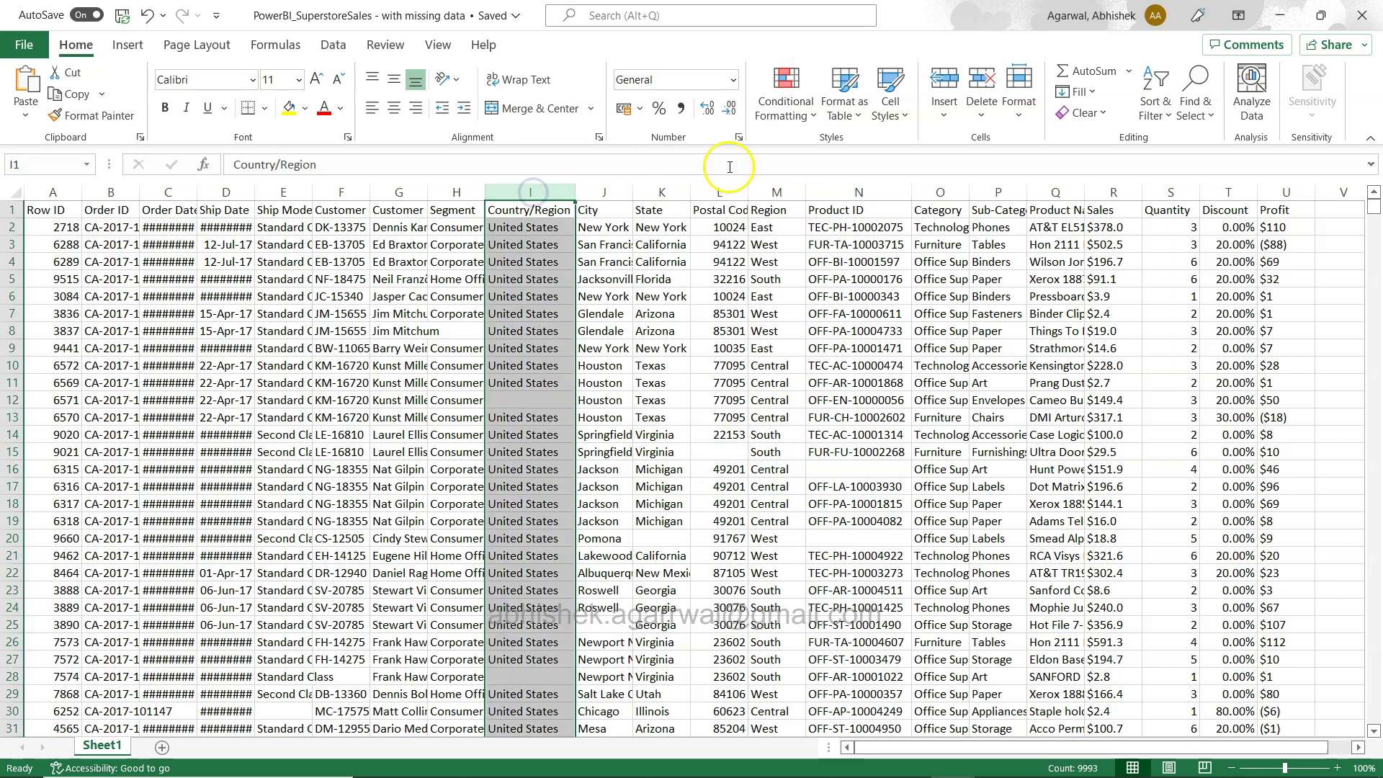
pyautogui.keyDown('ctrl'); pyautogui.click(836, 190); pyautogui.keyUp('ctrl')
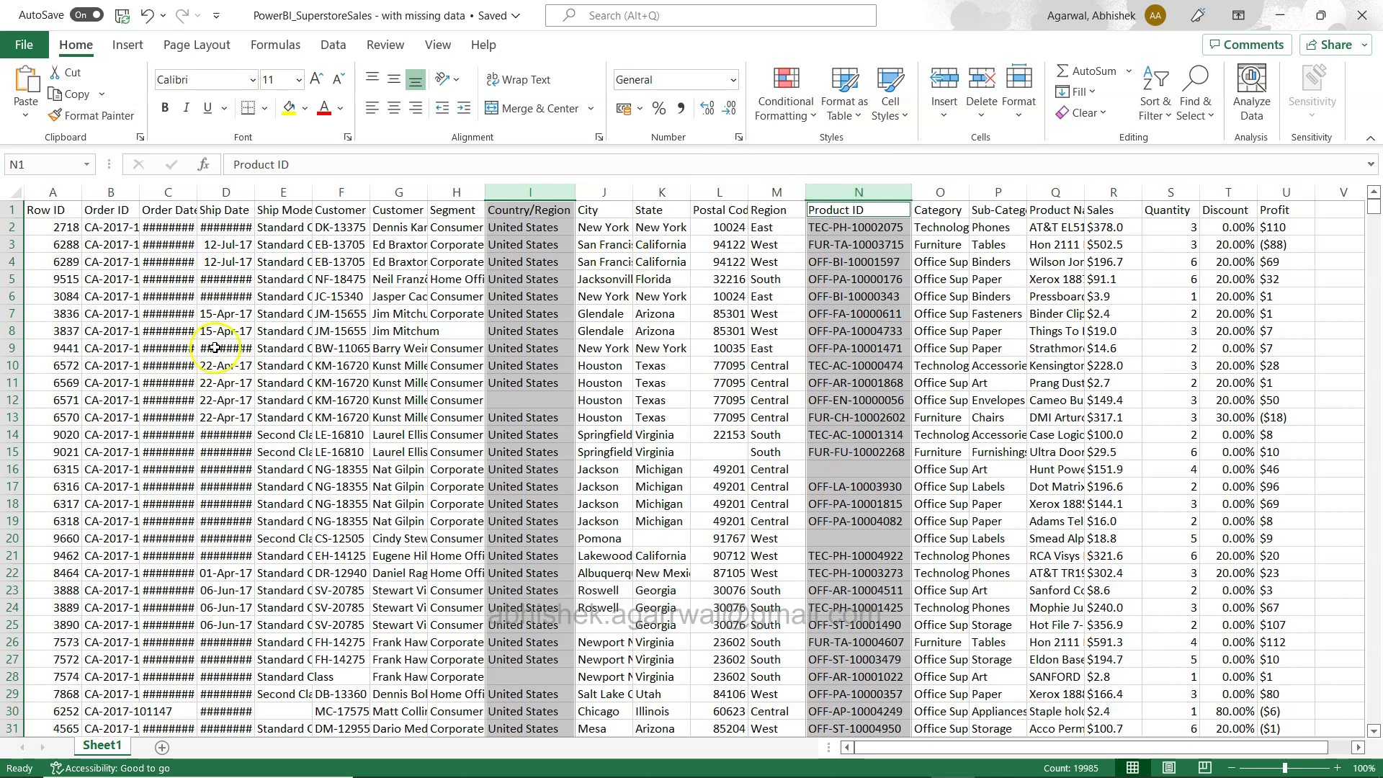
pyautogui.click(469, 332)
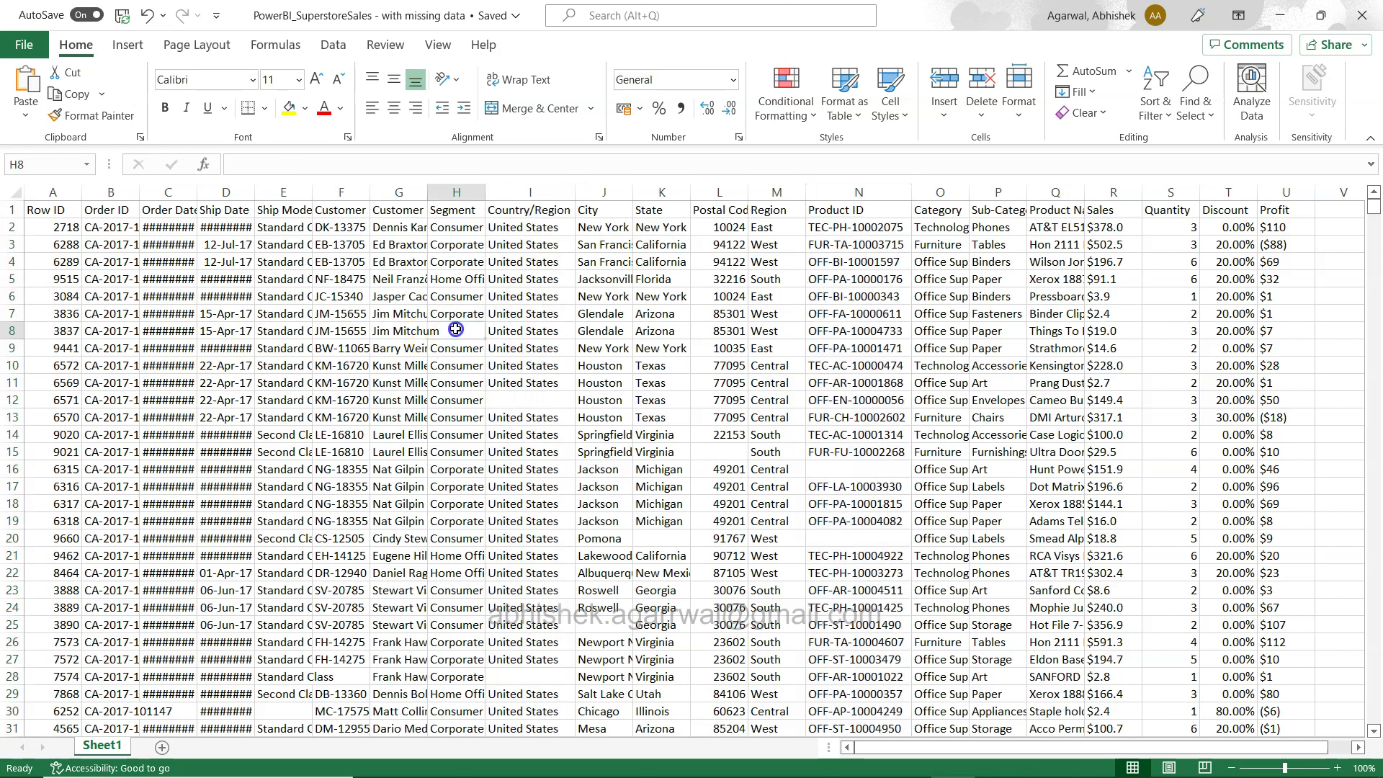
pyautogui.click(531, 400)
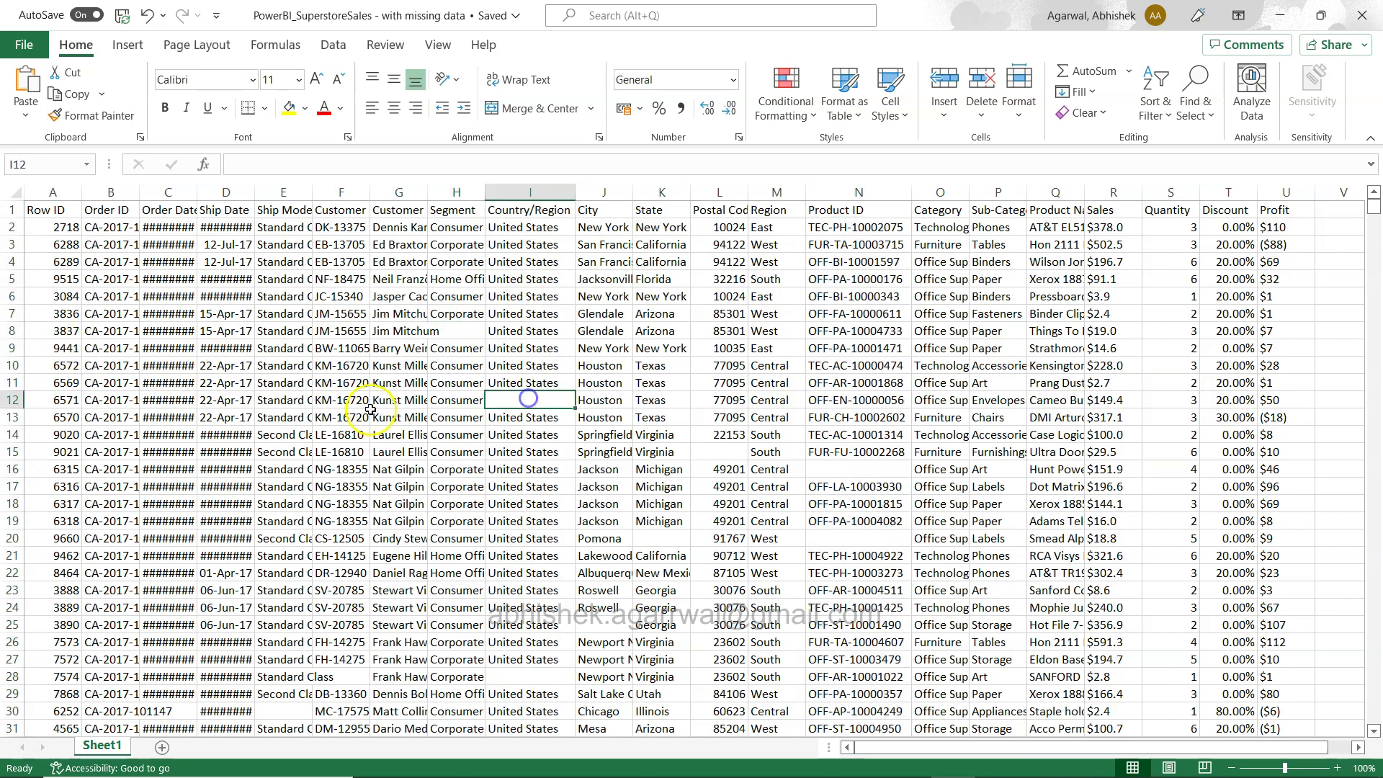
# Select rows 12, 16, 20 and 28 together as the rows with missing values
pyautogui.click(13, 400)
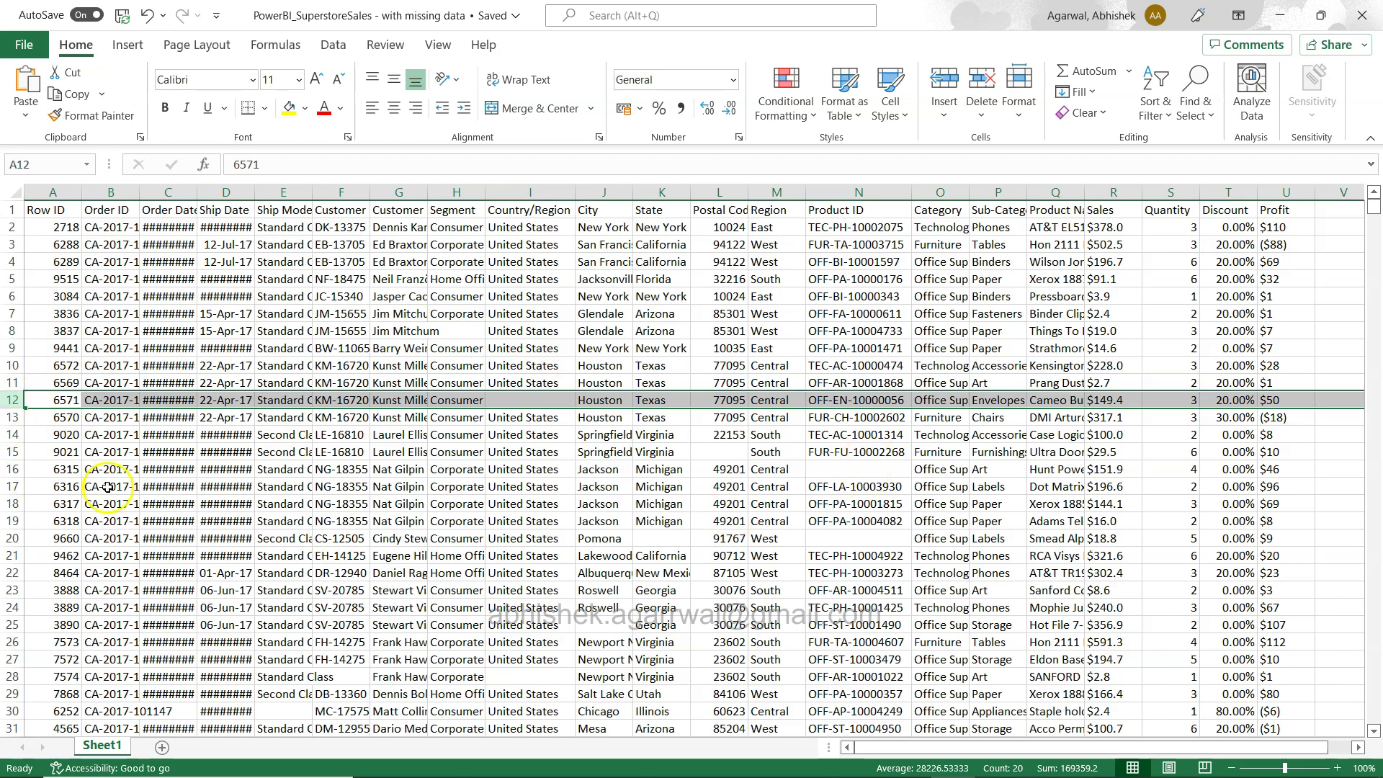
pyautogui.keyDown('ctrl'); pyautogui.click(13, 469); pyautogui.keyUp('ctrl')
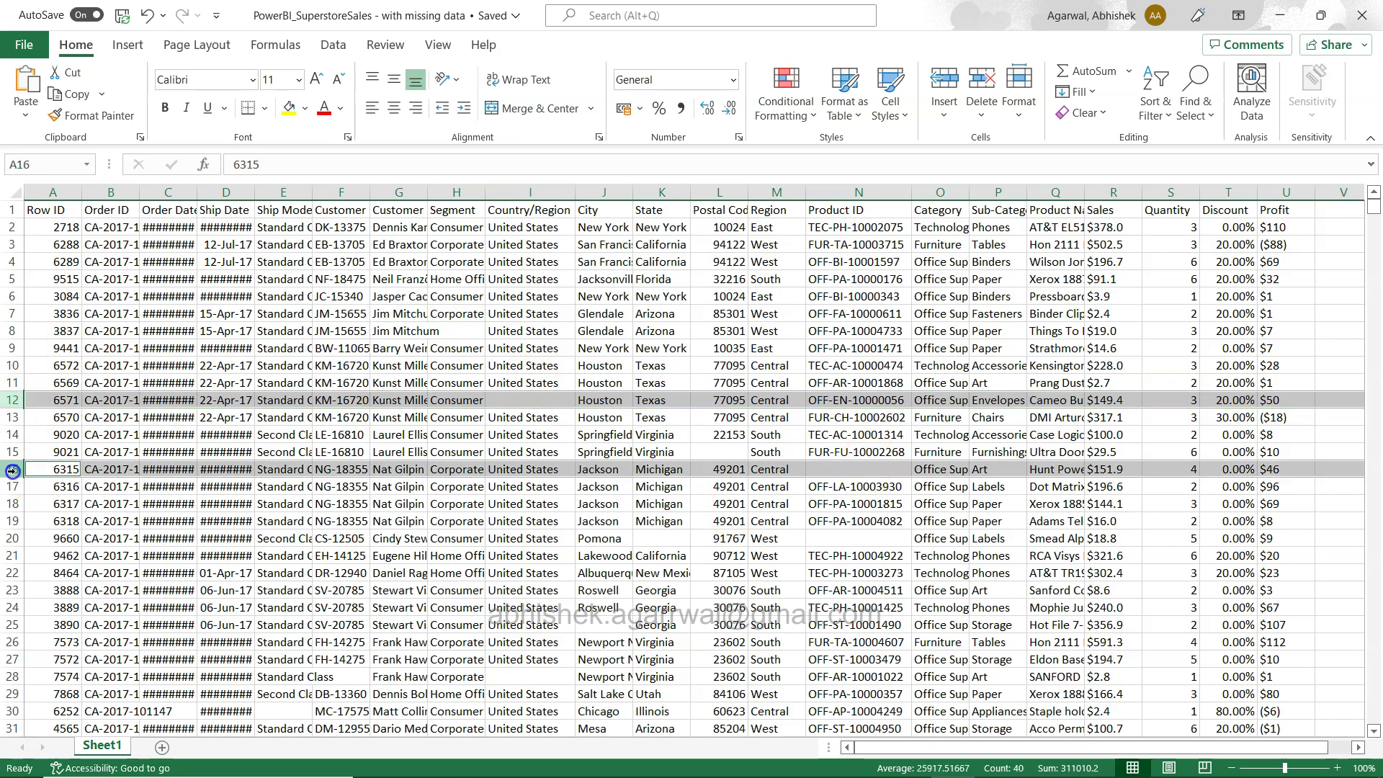
pyautogui.keyDown('ctrl'); pyautogui.click(12, 538); pyautogui.keyUp('ctrl')
pyautogui.click(11, 668)
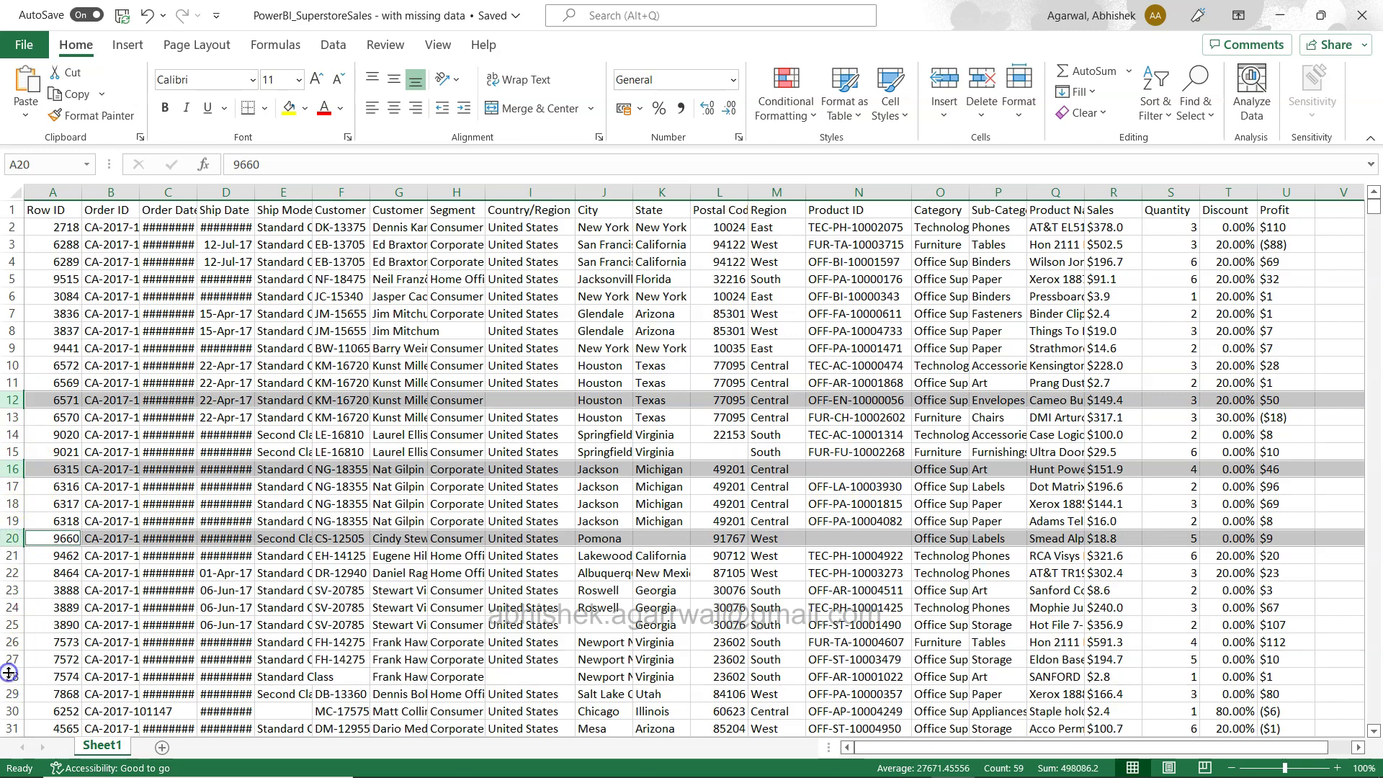
pyautogui.keyDown('ctrl'); pyautogui.click(10, 677); pyautogui.keyUp('ctrl')
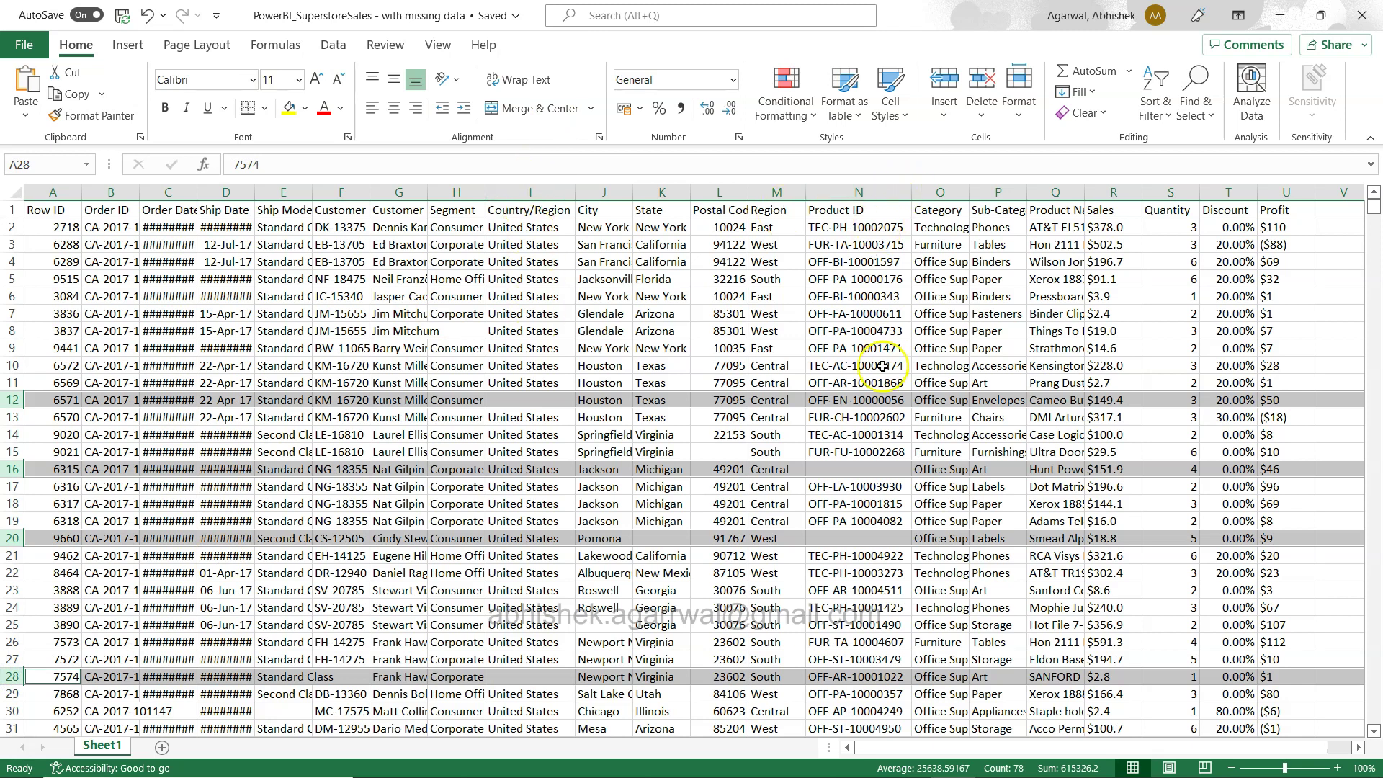
# In Power BI Desktop, review the MisingProduct Id Data Table's FILTER/ISBLANK formula and source table
pyautogui.hotkey('alt', 'Tab')
pyautogui.press('Tab')
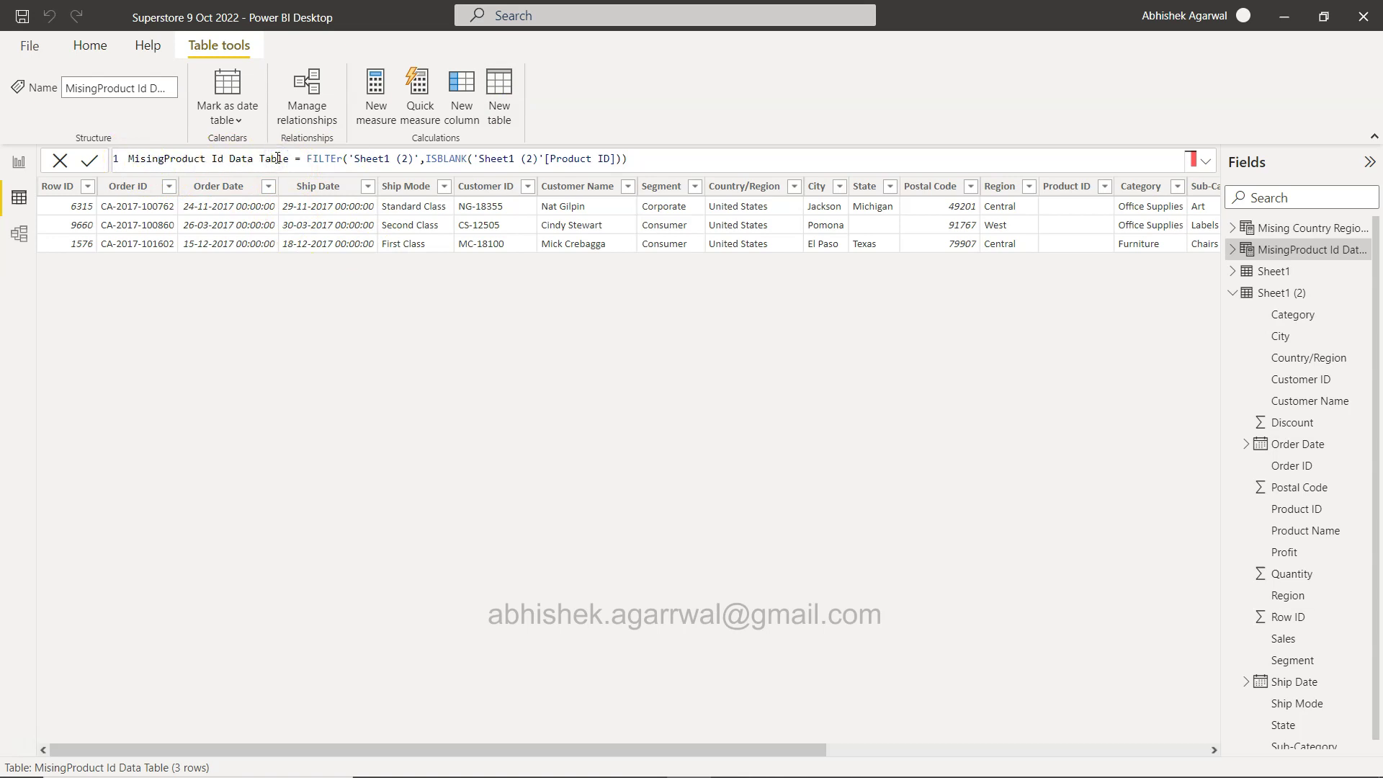
pyautogui.click(371, 160)
pyautogui.click(401, 160)
pyautogui.hscroll(1, 1028, 241)
pyautogui.hscroll(1, 1026, 231)
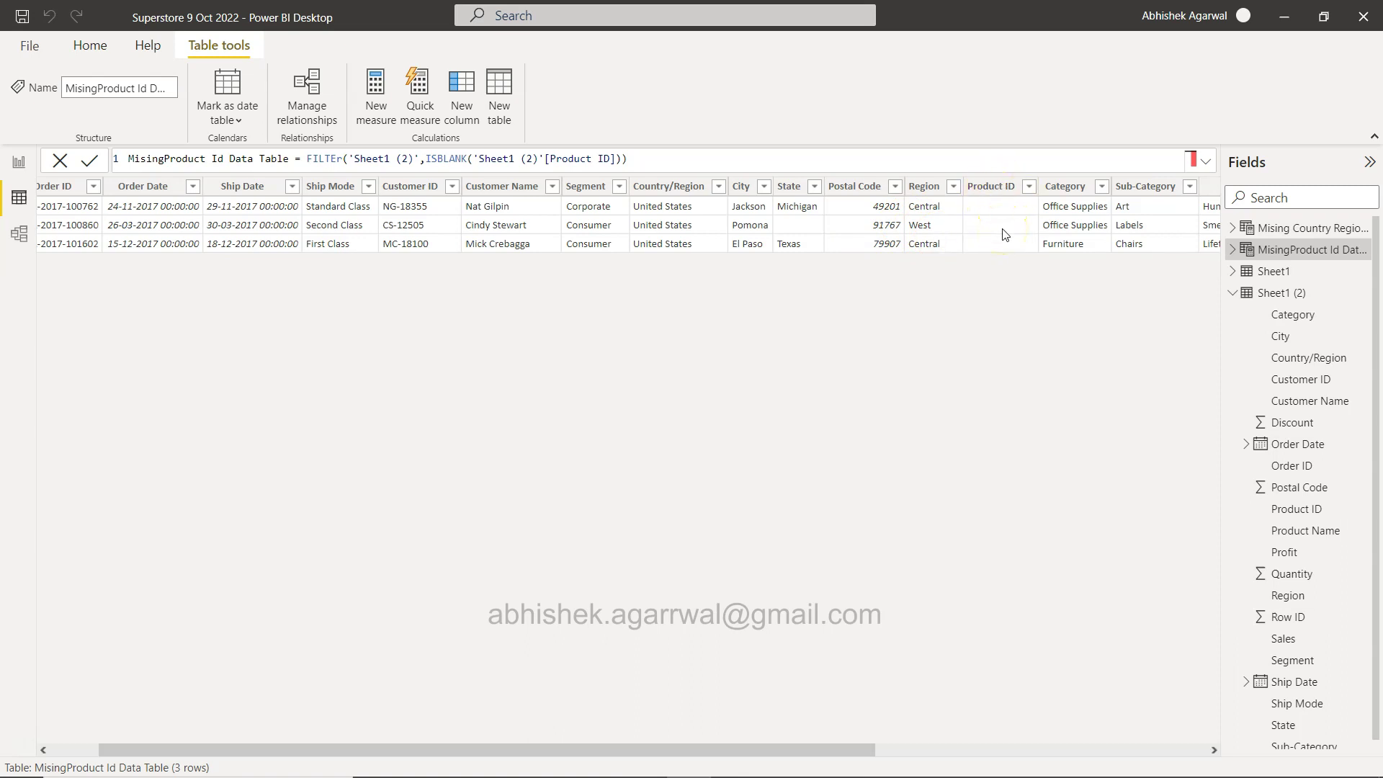
pyautogui.hscroll(-1, 530, 244)
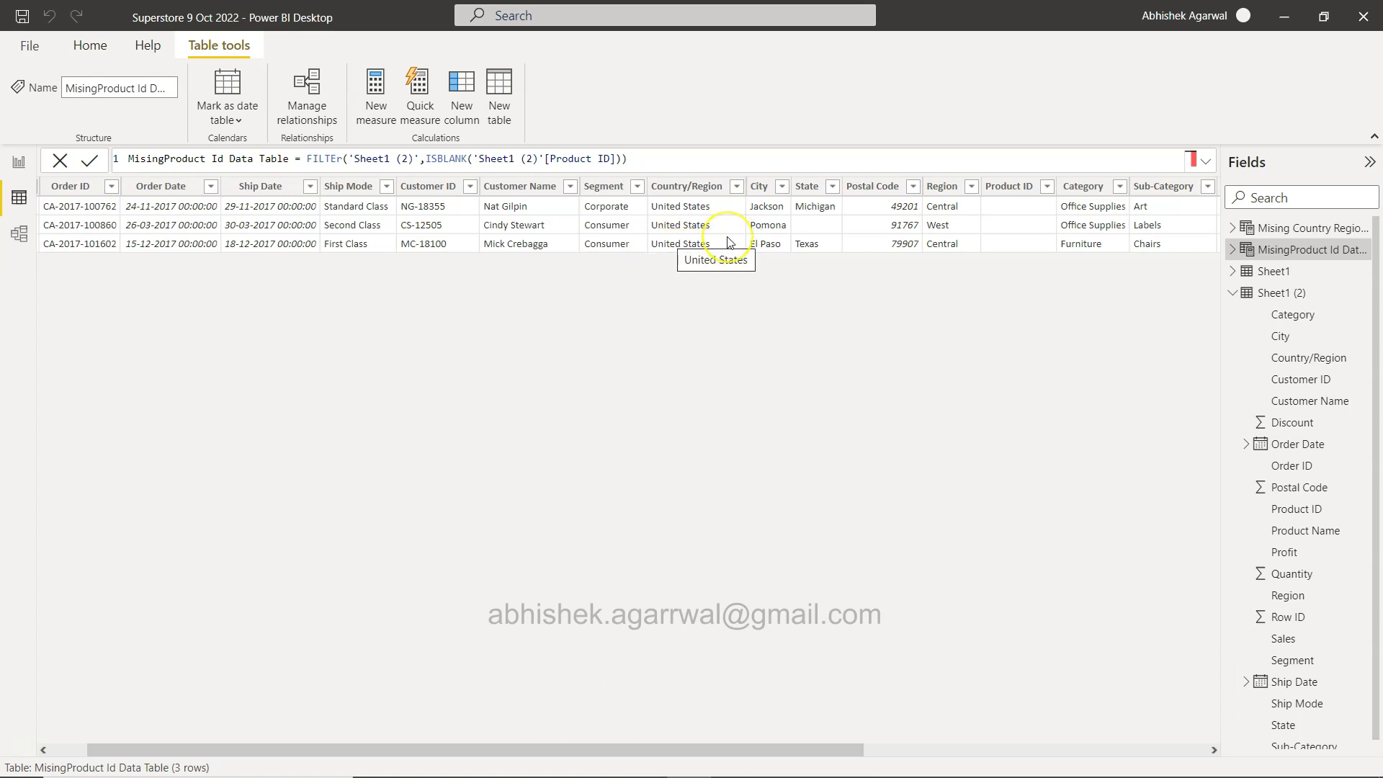
pyautogui.hscroll(-3, 729, 242)
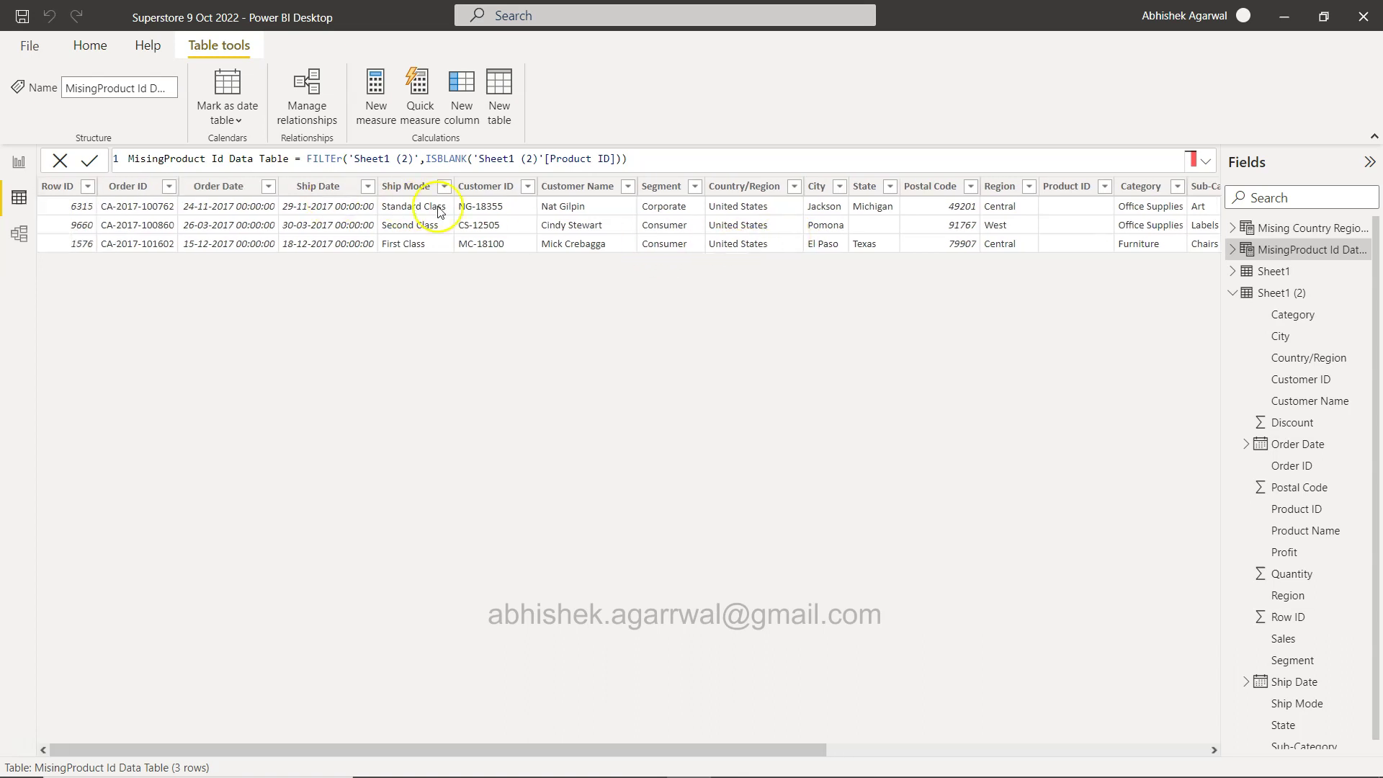
pyautogui.hscroll(3, 630, 216)
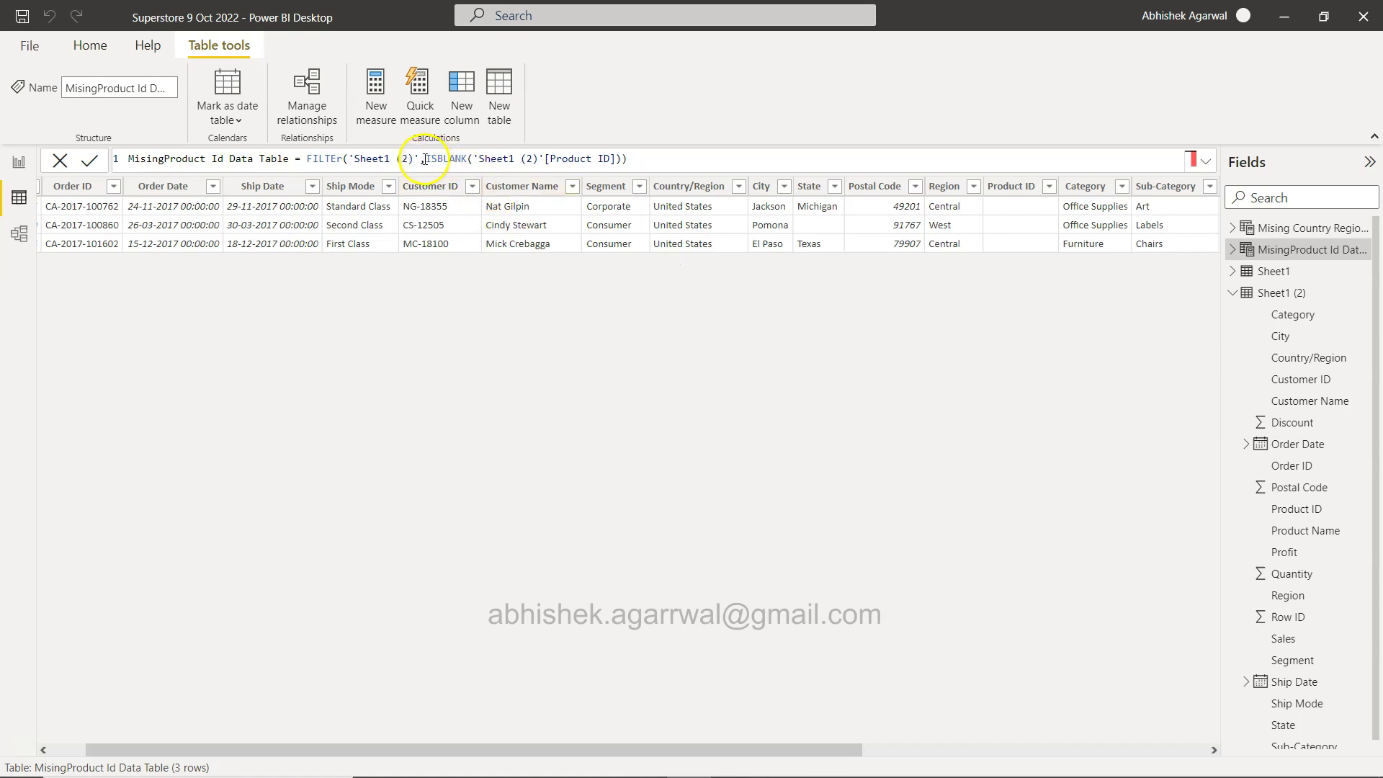
# Wrap the existing ISBLANK Product ID condition inside OR( ) in the formula bar
pyautogui.click(424, 158)
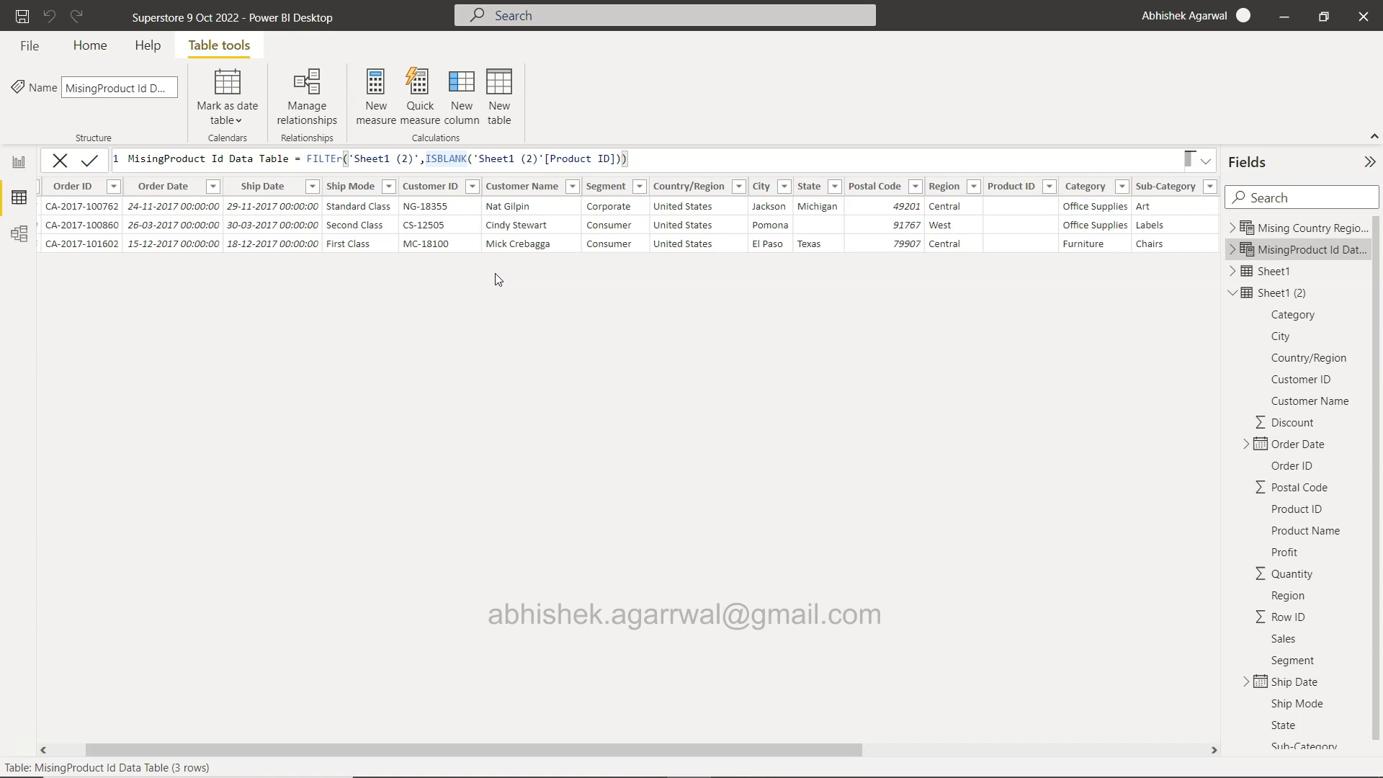
pyautogui.write('OR(')
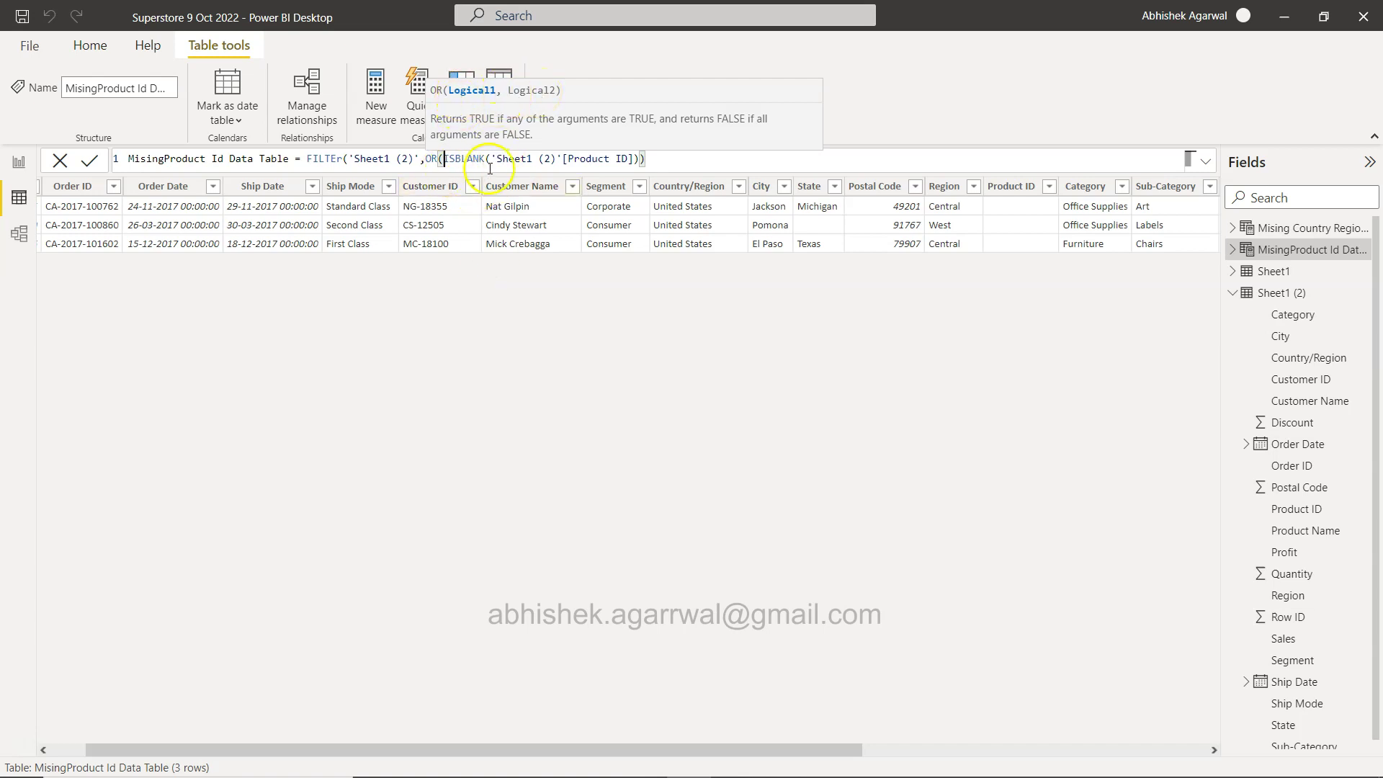
pyautogui.click(637, 158)
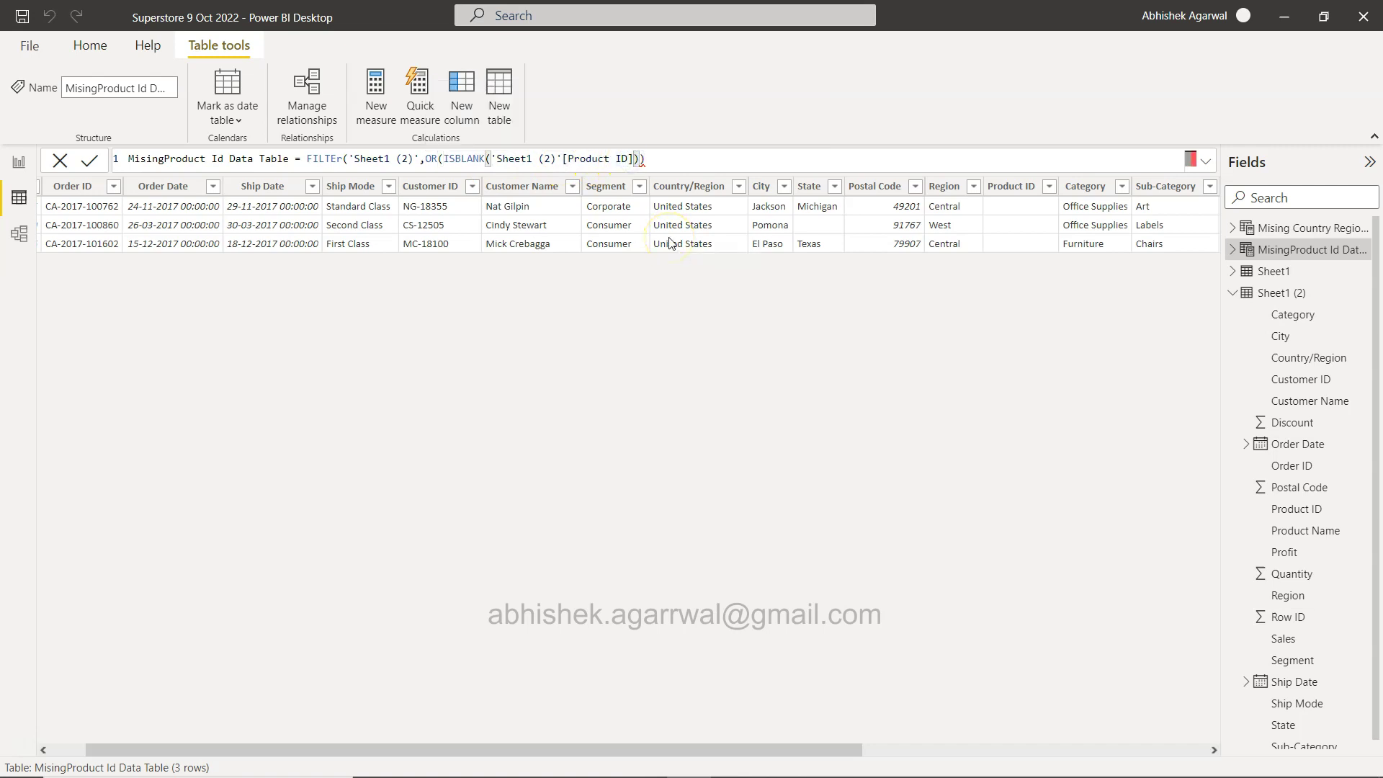
pyautogui.press('Right')
pyautogui.press('Left')
pyautogui.press('Right')
pyautogui.write(')')
pyautogui.press('Left')
# Add ,ISBLANK('Sheet1 (2)'[Country/Region]) as the second OR condition and close the brackets
pyautogui.write(',isb')
pyautogui.press('Tab')
pyautogui.write('coun')
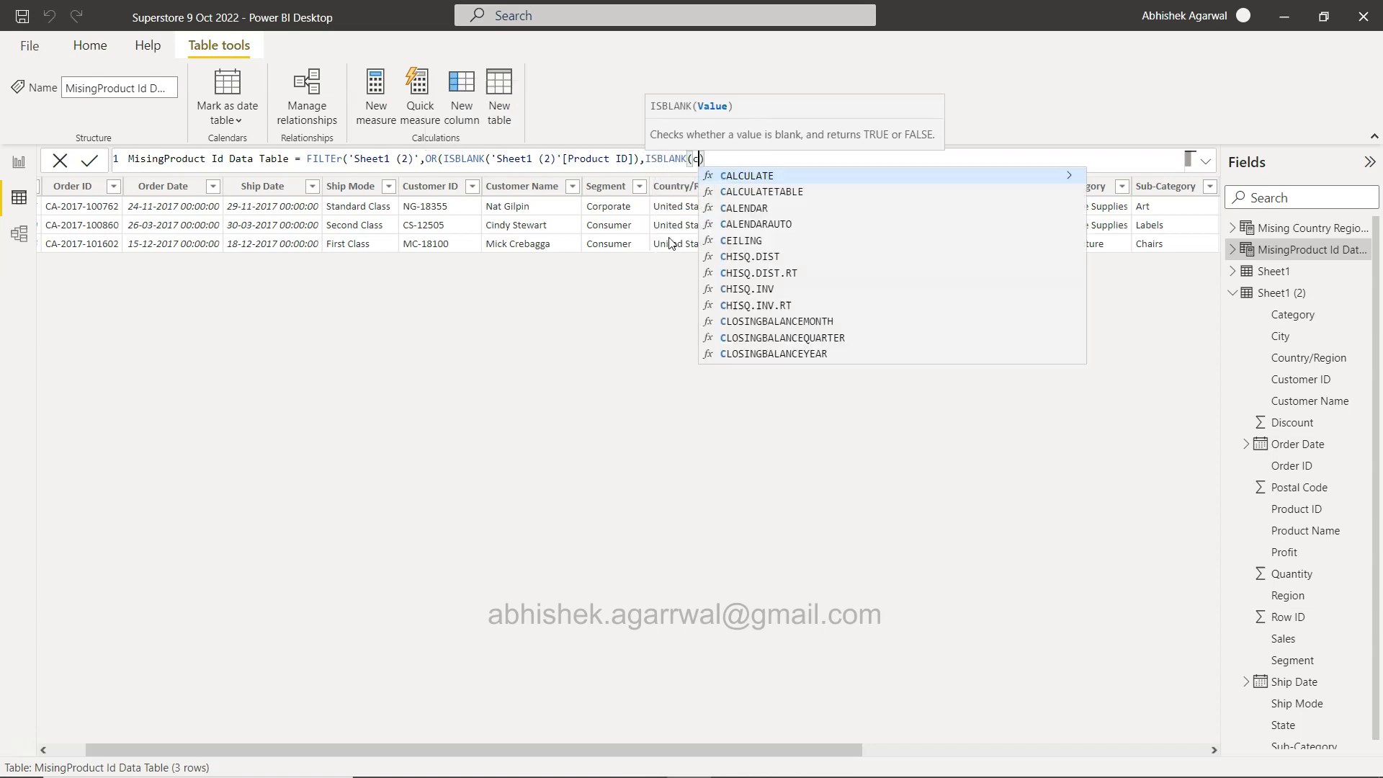
pyautogui.press('Down')
pyautogui.press('Up')
pyautogui.press('Up')
pyautogui.press('Up')
pyautogui.press('Tab')
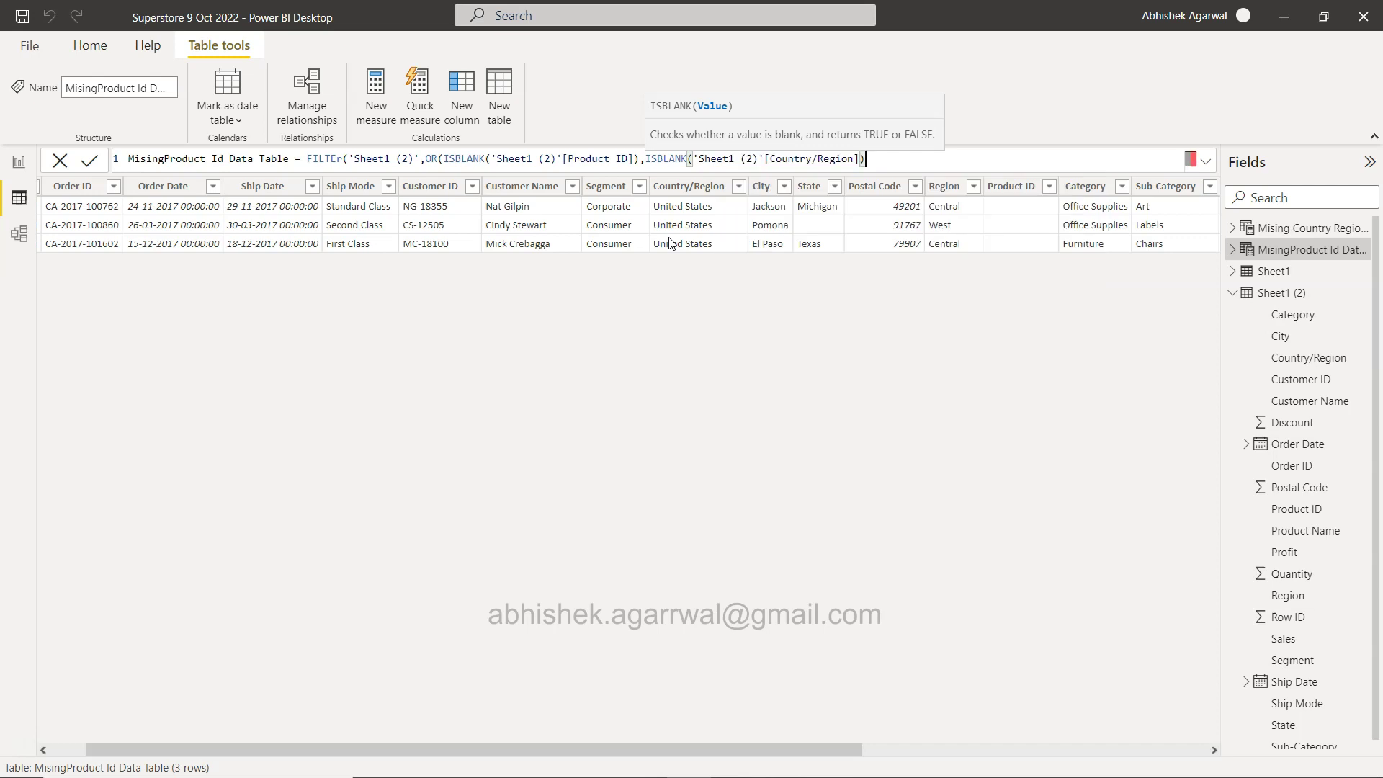
pyautogui.write('))')
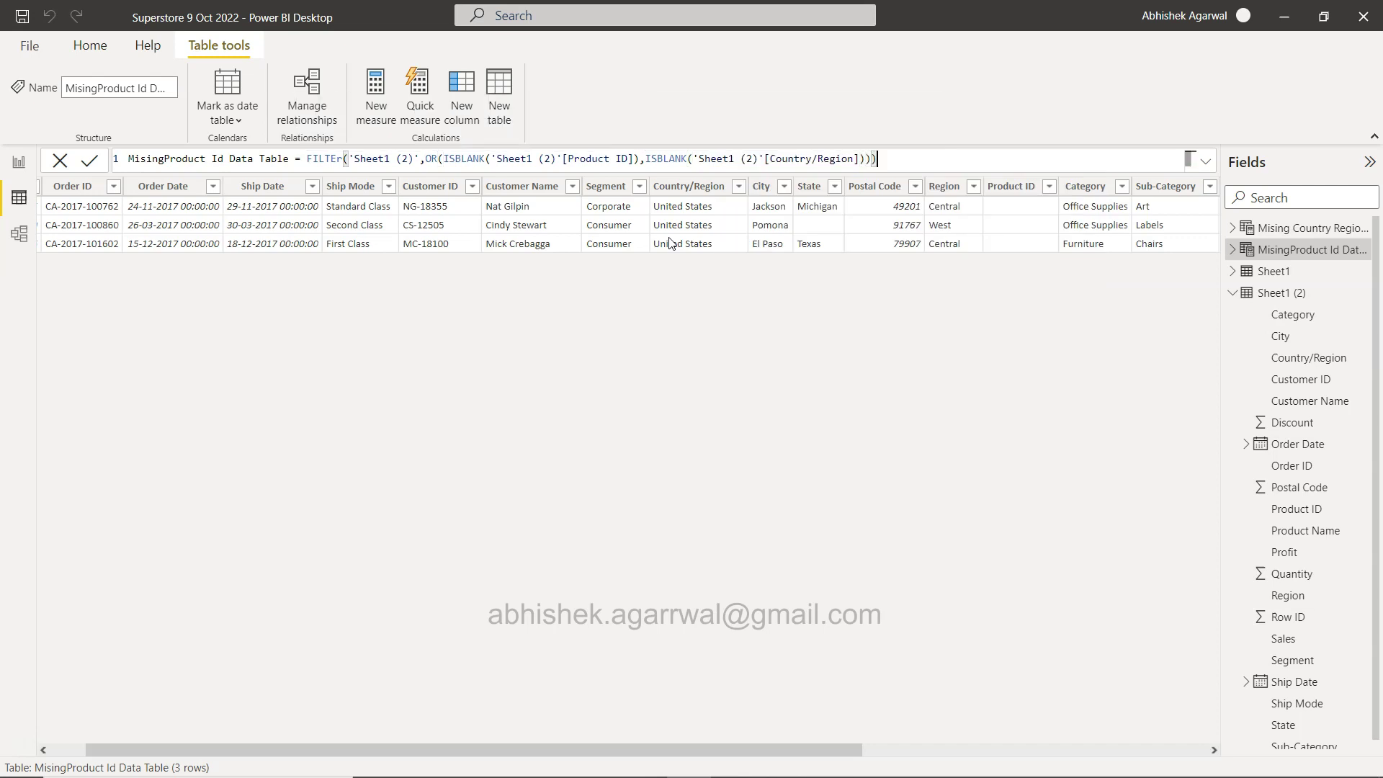
# Commit the OR formula and inspect the Product ID column of the resulting 5 rows
pyautogui.click(90, 162)
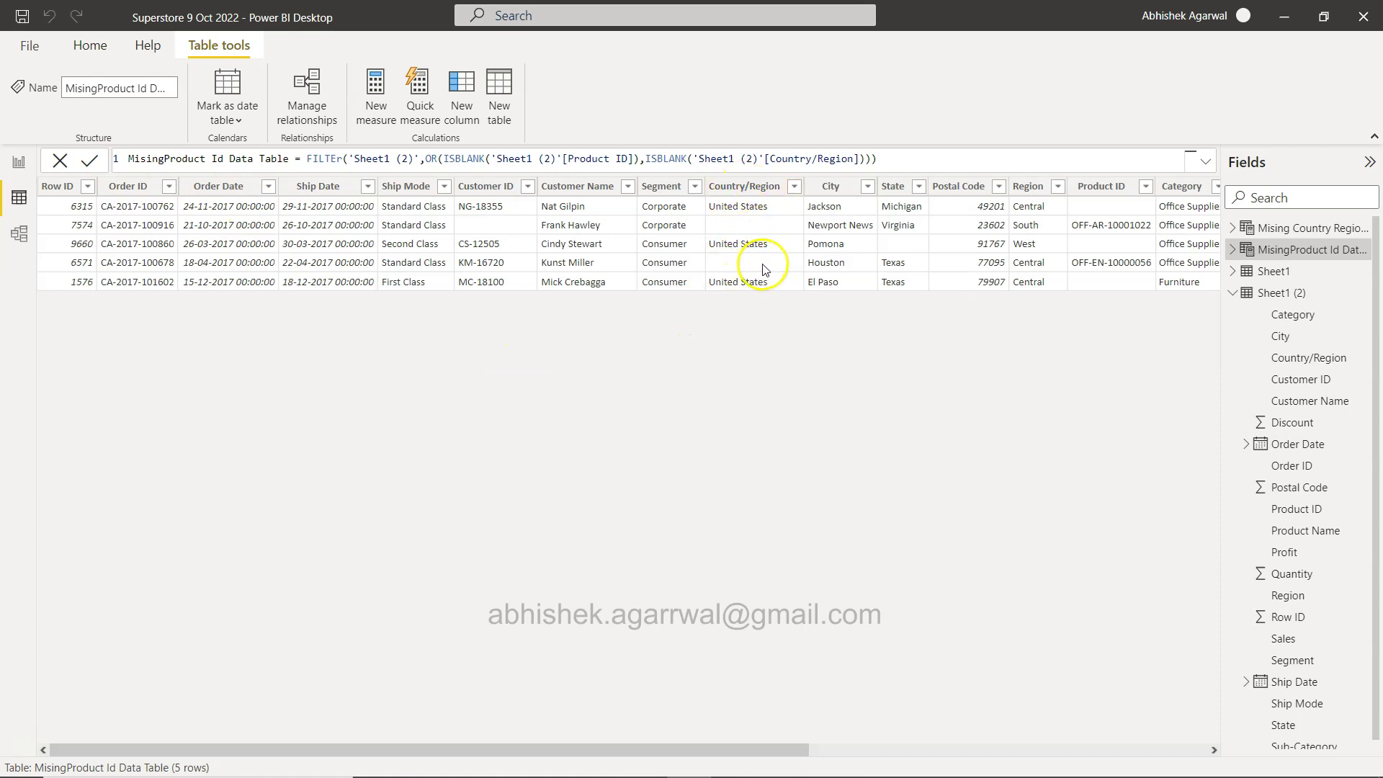
pyautogui.hscroll(1, 797, 321)
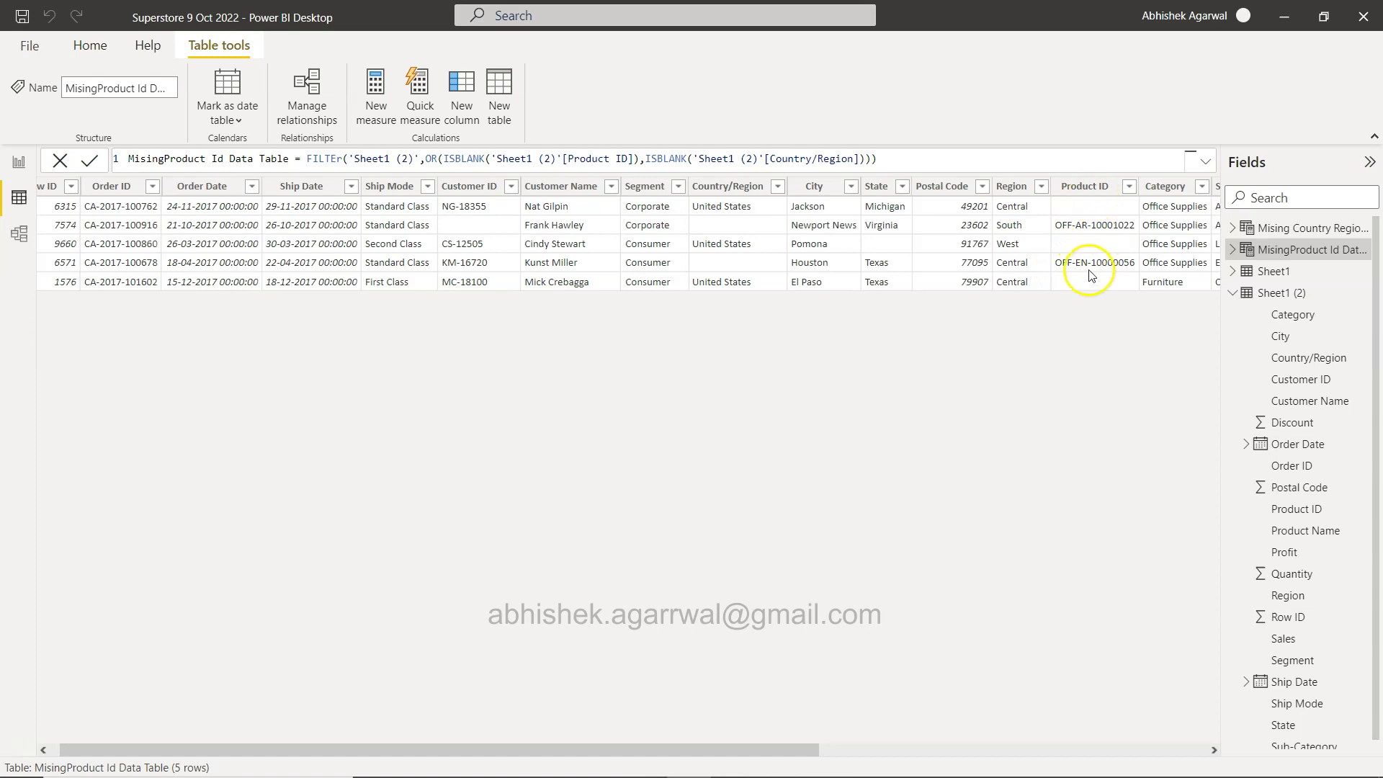
pyautogui.click(1086, 208)
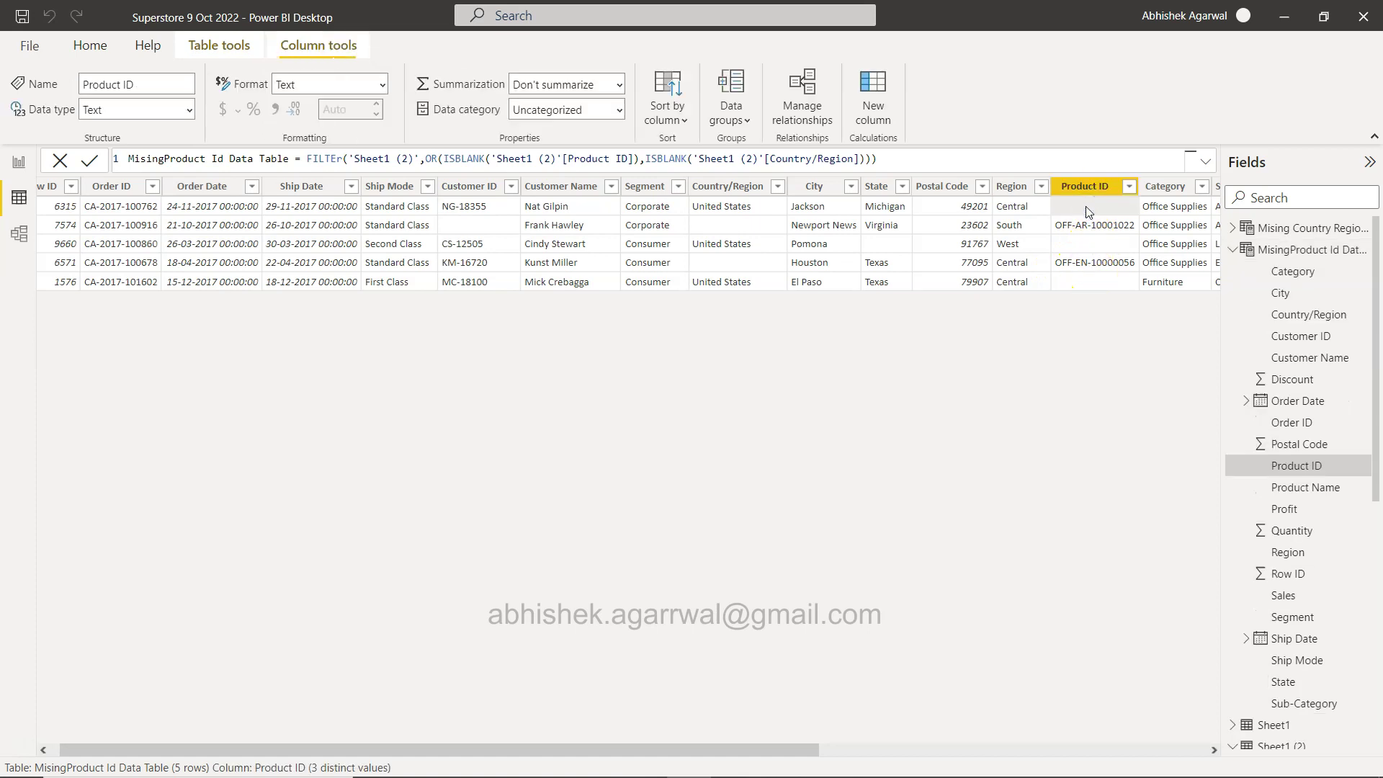